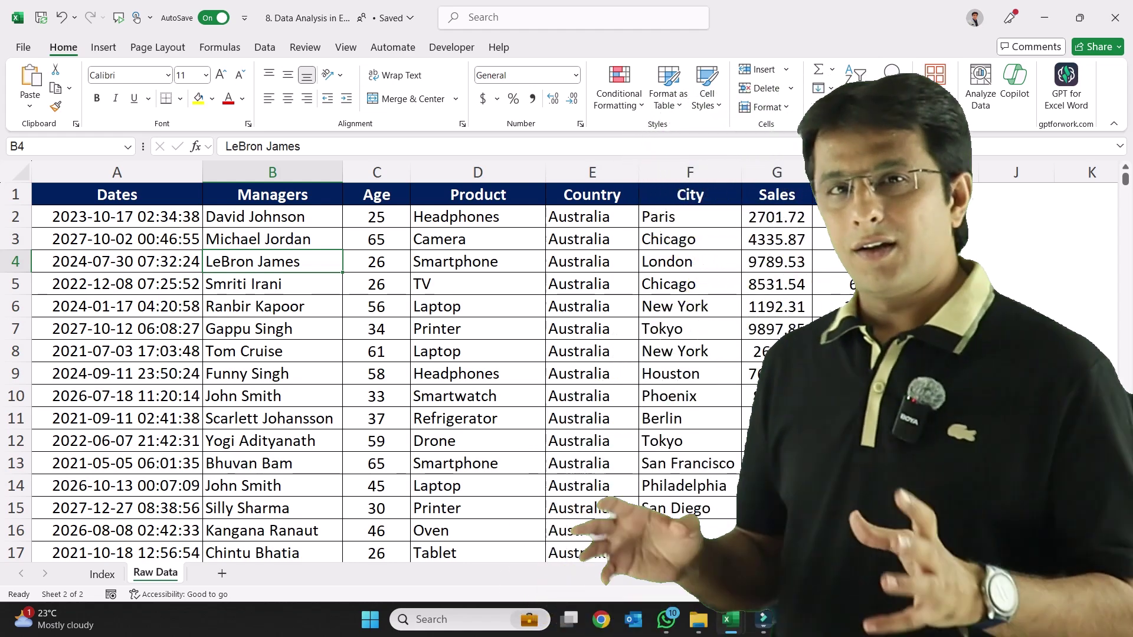
Create a PivotTable on a new worksheet from the Raw Data range A1:H10001.
left_click(478, 329)
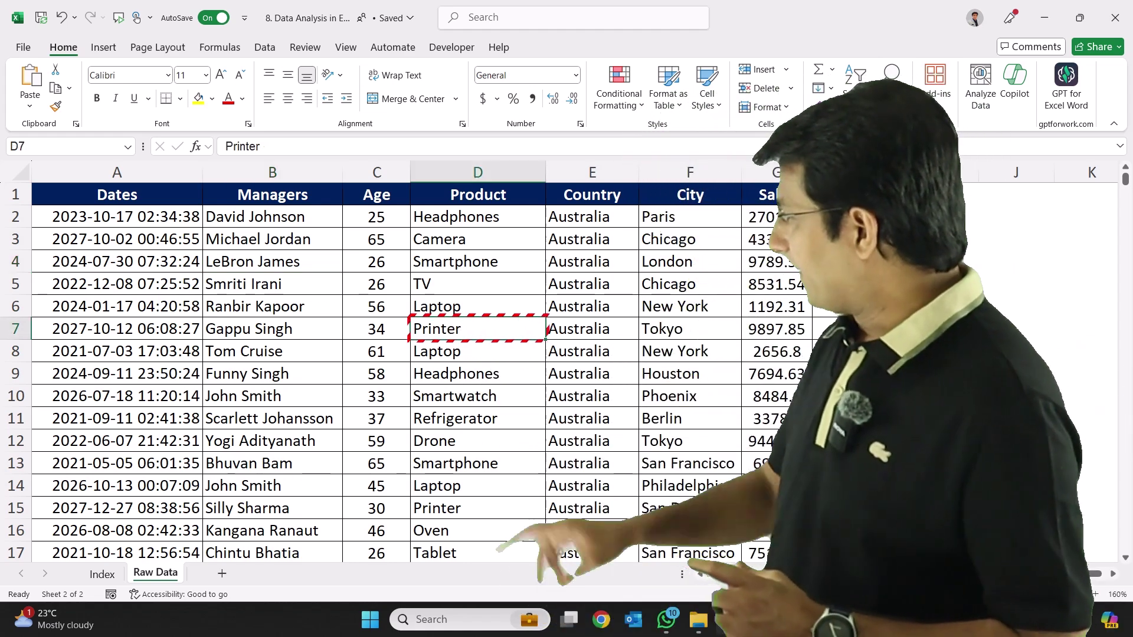
left_click(103, 47)
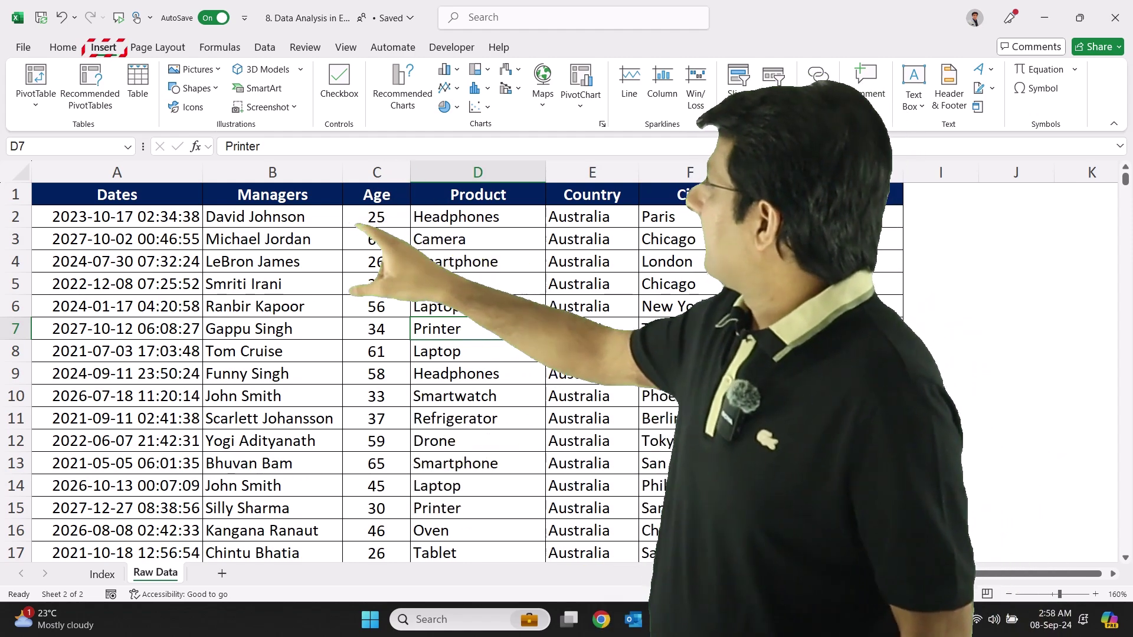
left_click(35, 77)
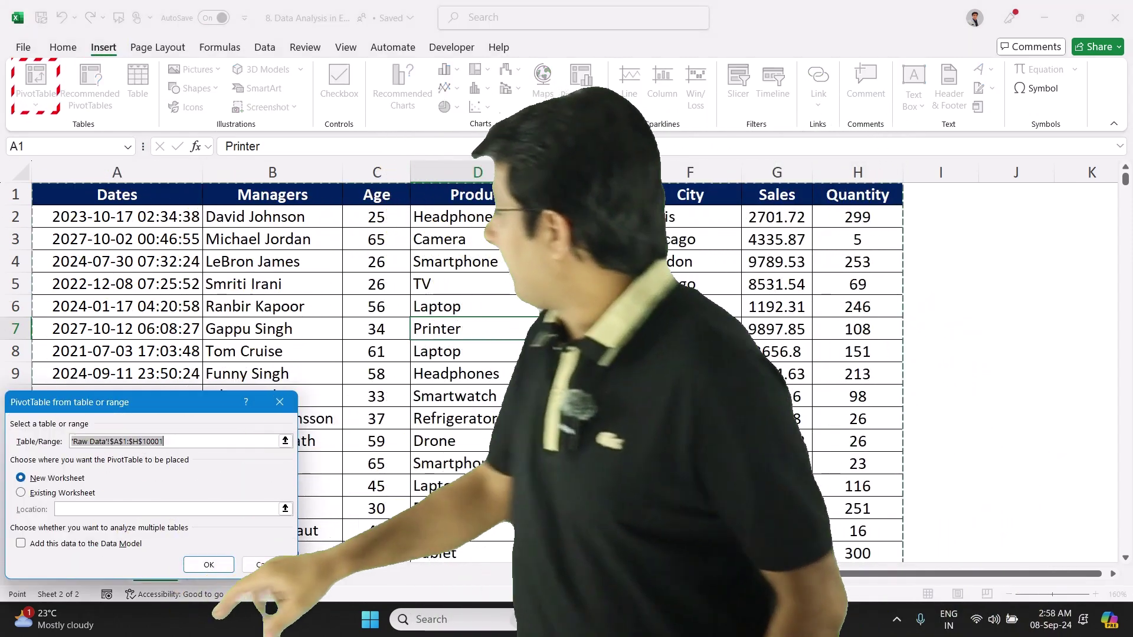
left_click(209, 565)
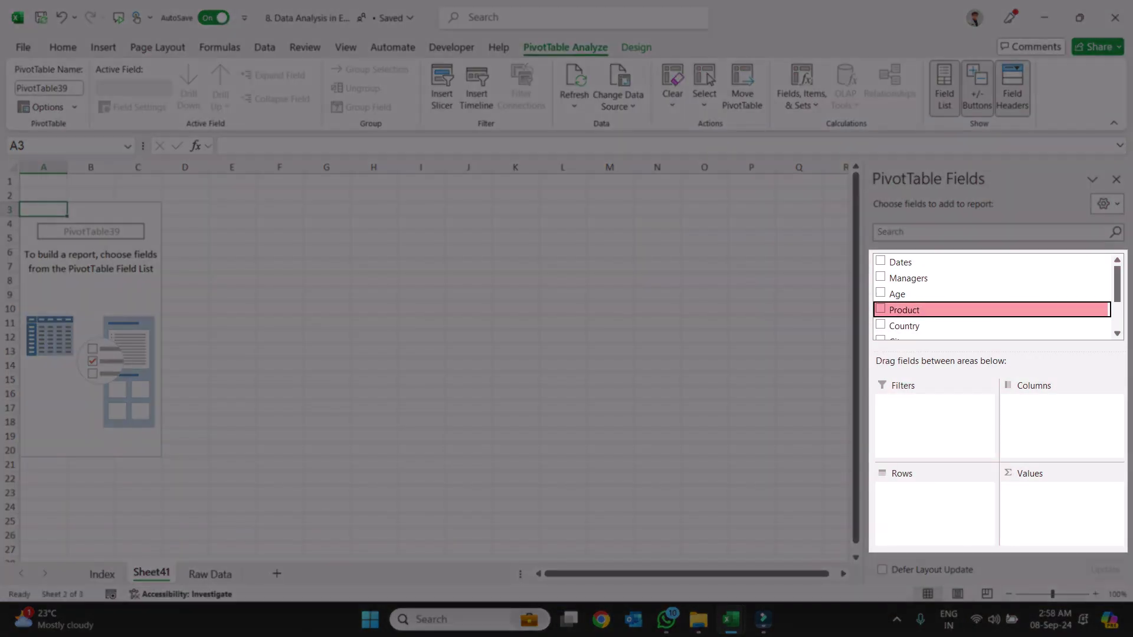
Build the PivotTable with Product as the row field and Sales summed as values.
left_click_drag(904, 310, 935, 502)
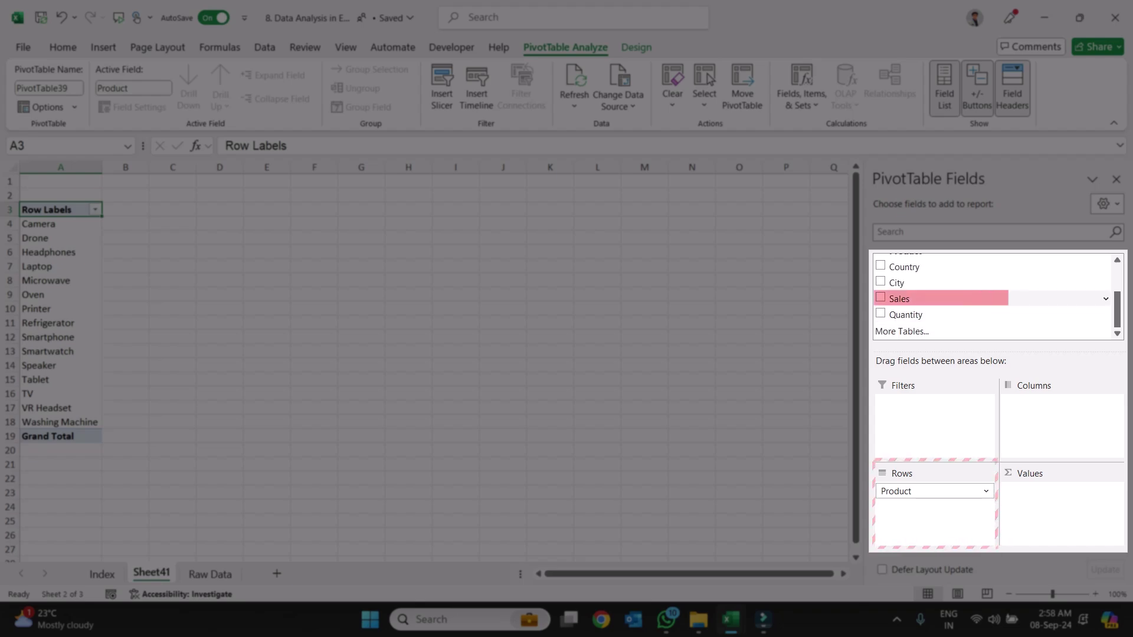
left_click_drag(899, 299, 1062, 507)
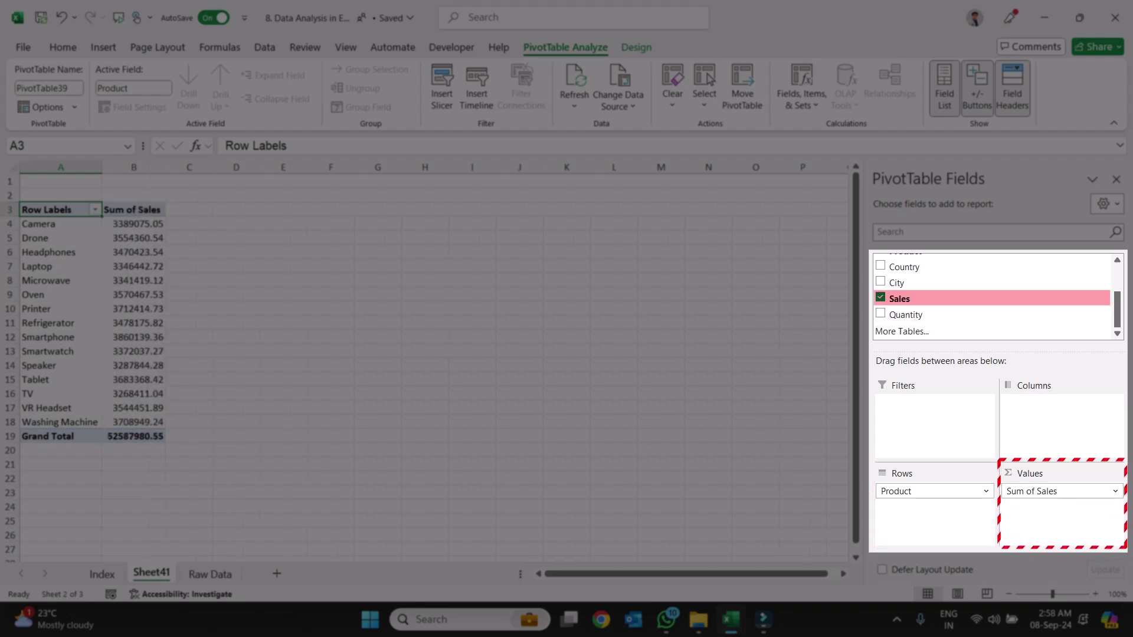
scroll(434, 361, "up", 3)
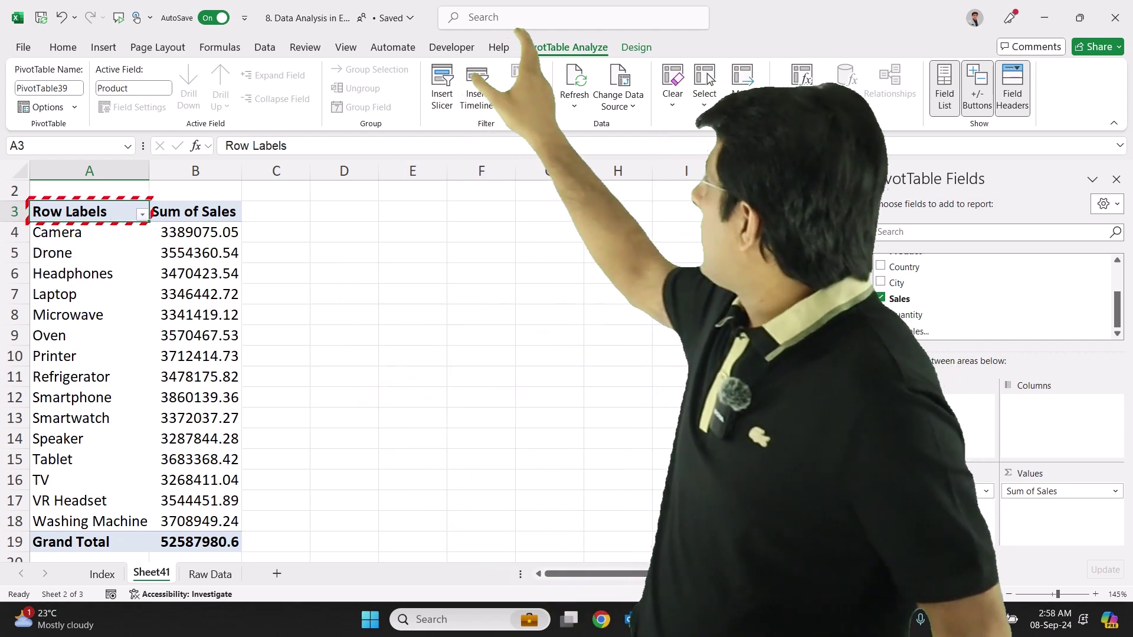
Change the PivotTable's report layout so that the row column is headed with the field name Product.
left_click(636, 47)
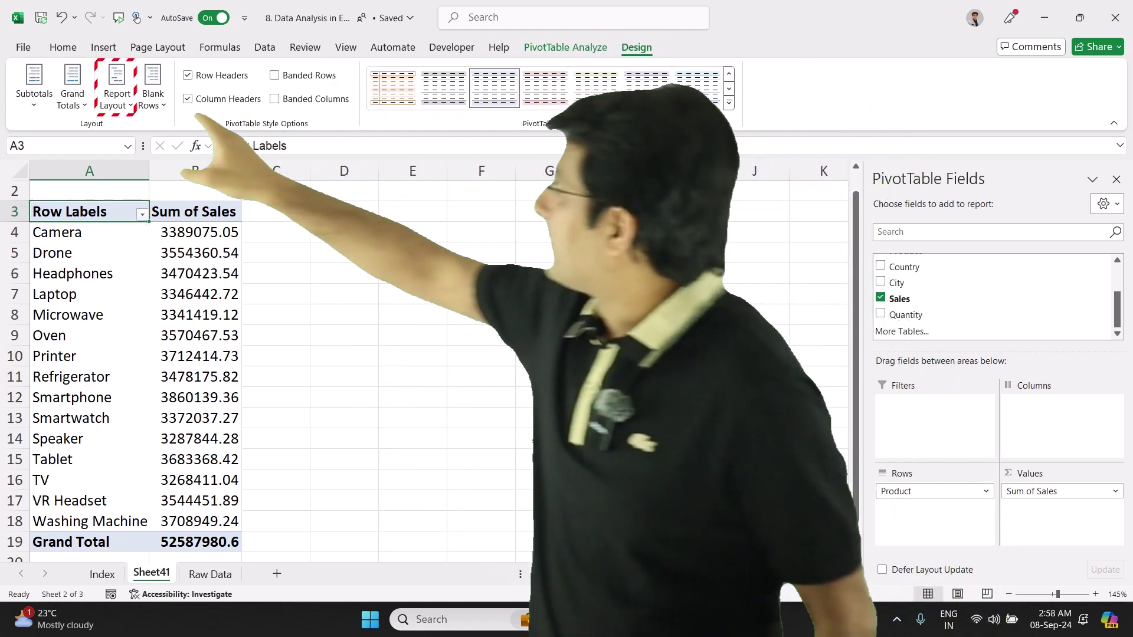
left_click(116, 100)
left_click(177, 205)
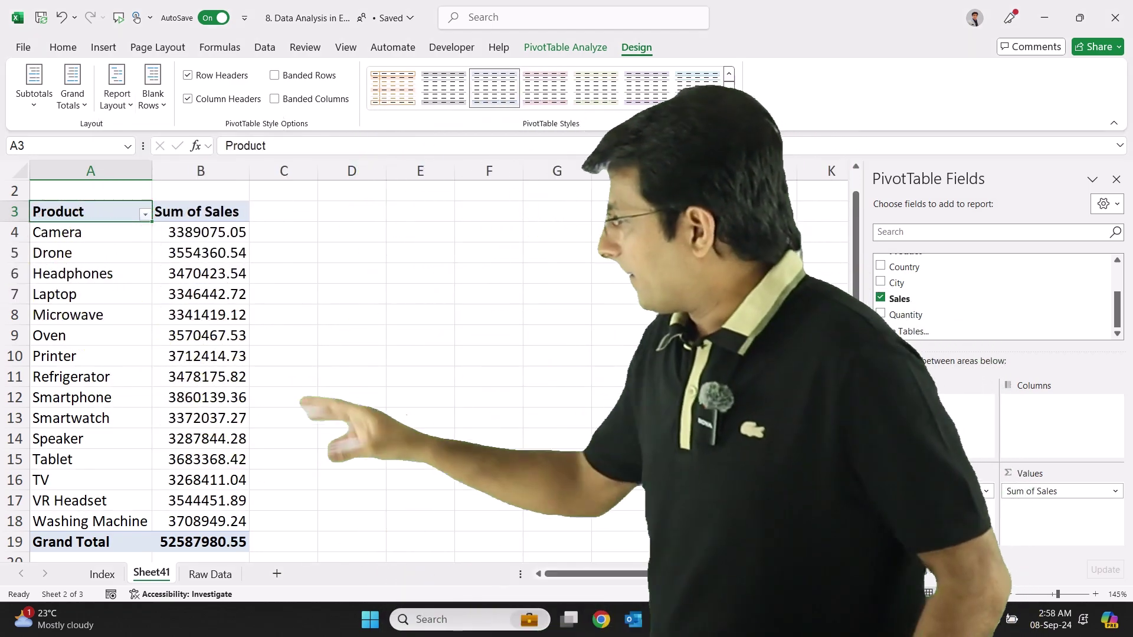
Apply a Top 10 value filter to Product, showing the top 10 items by Sum of Sales.
left_click(90, 171)
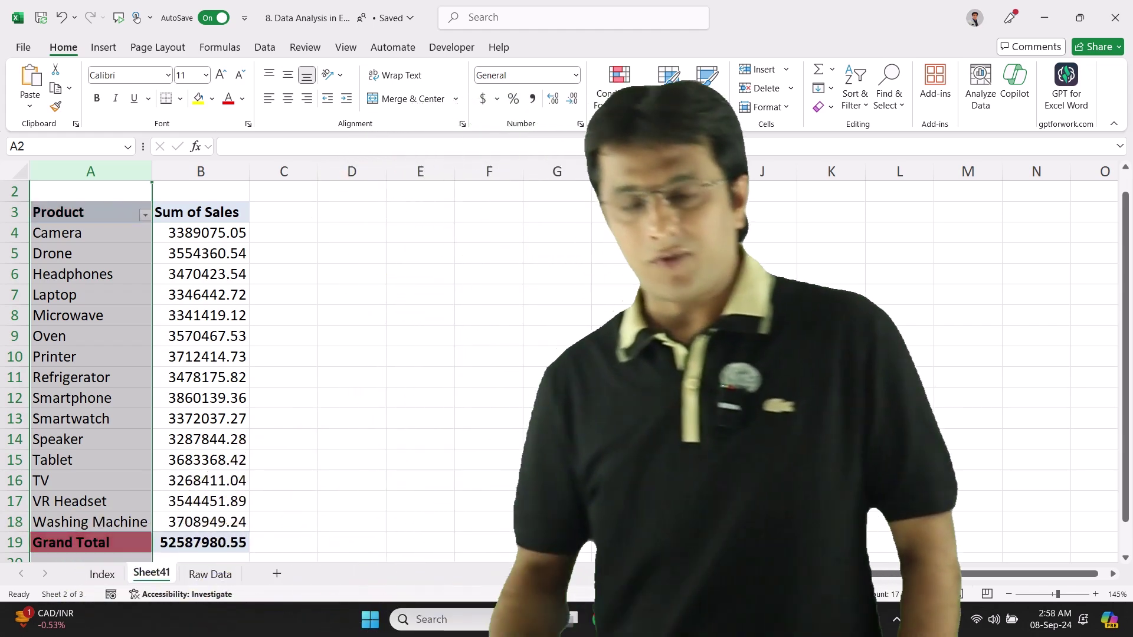
left_click(91, 349)
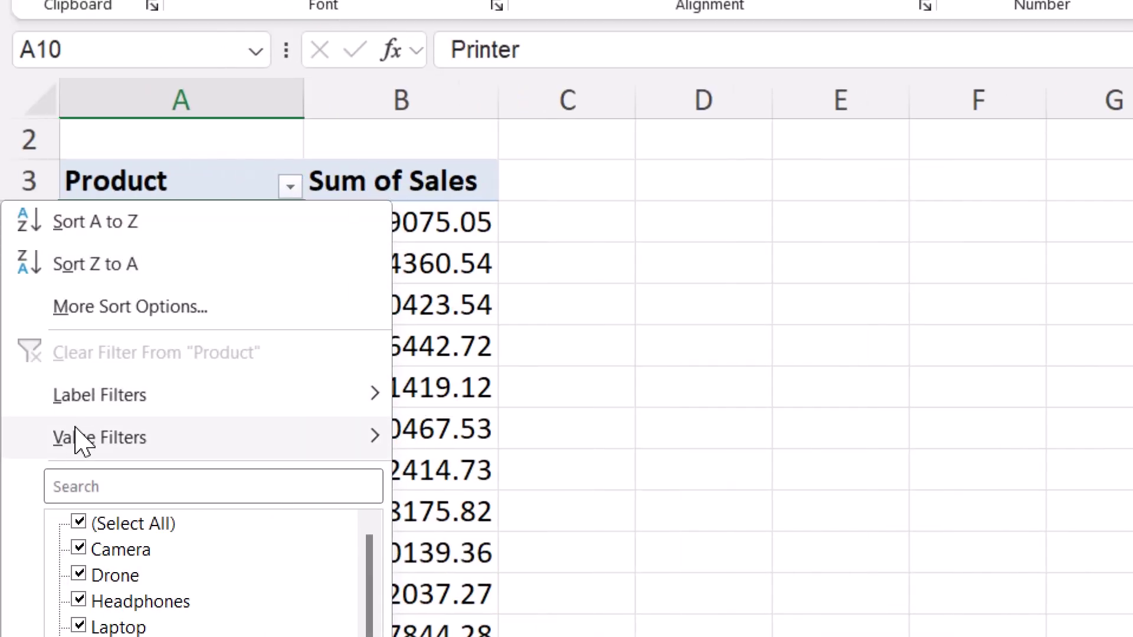
mouse_move(55, 345)
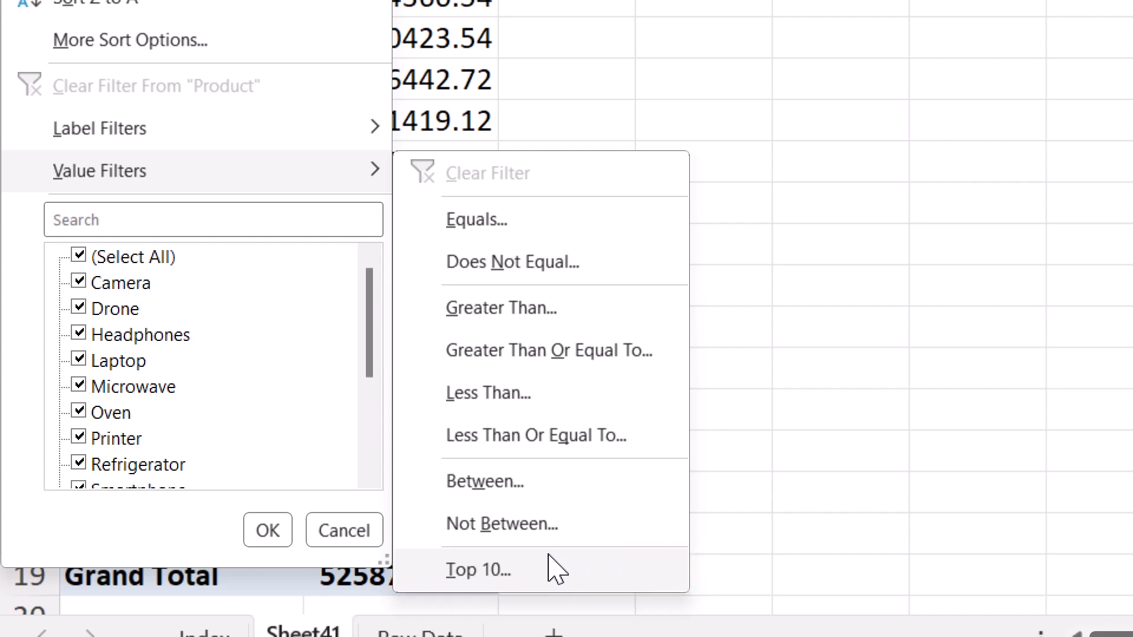
left_click(554, 570)
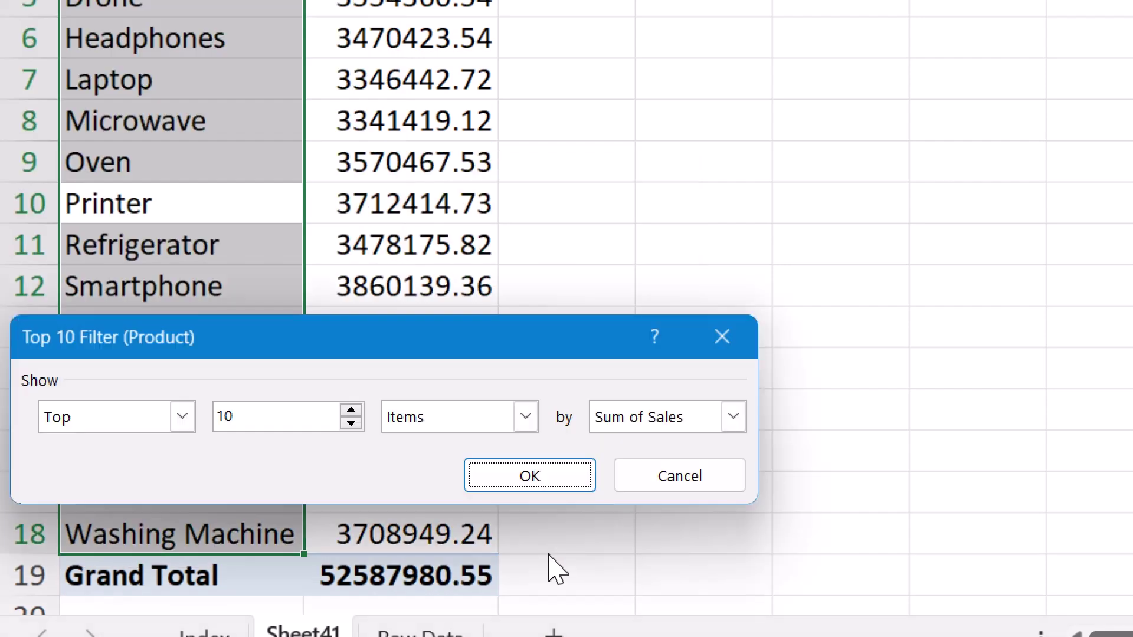
left_click(556, 475)
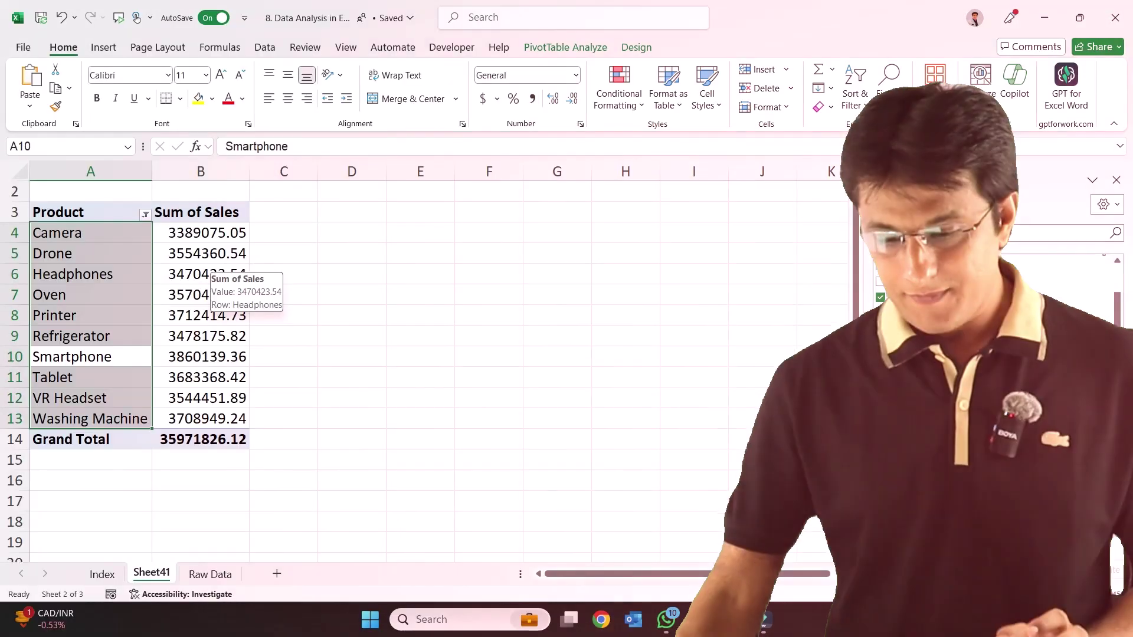
Remove the decimals from the ten products' sales values and sort them from largest to smallest.
left_click_drag(204, 233, 203, 420)
double_click(572, 98)
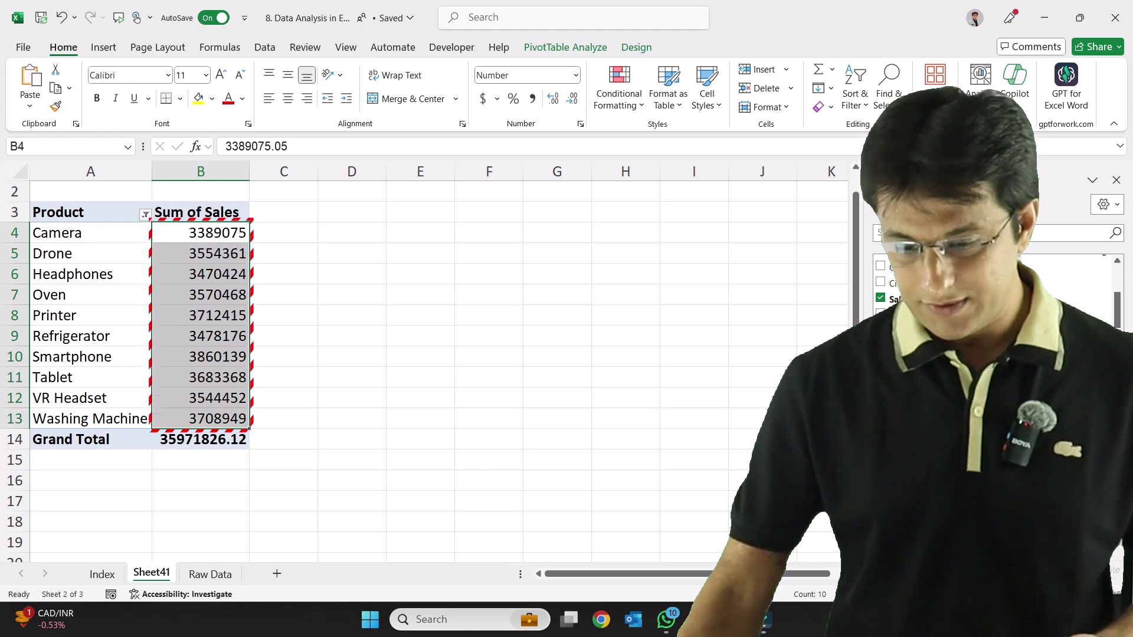
left_click(201, 254)
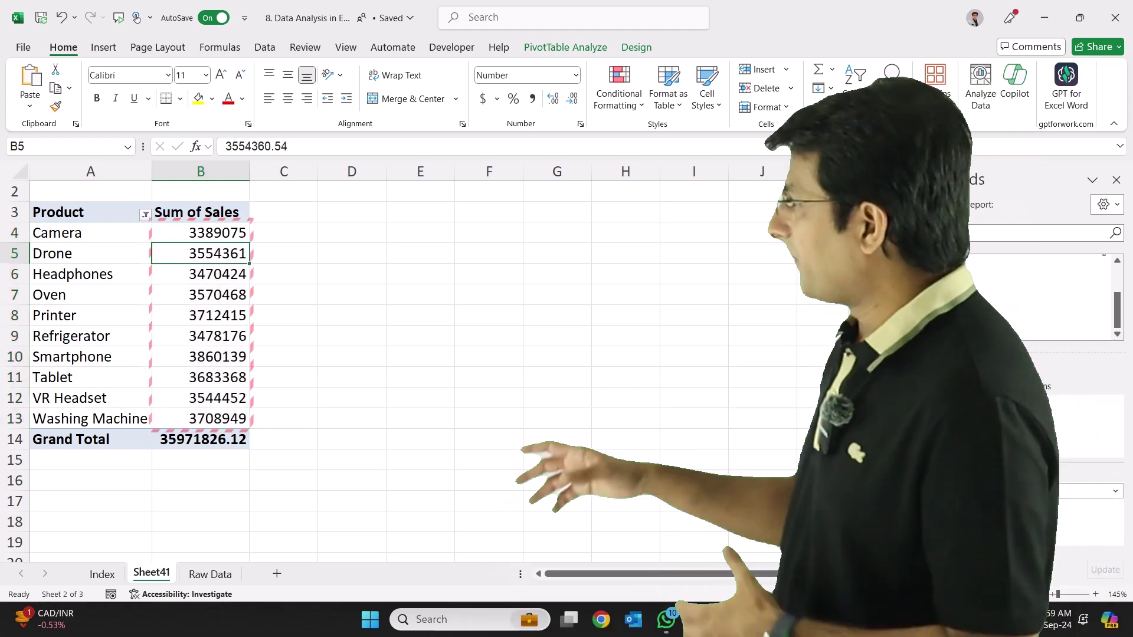
key("Escape")
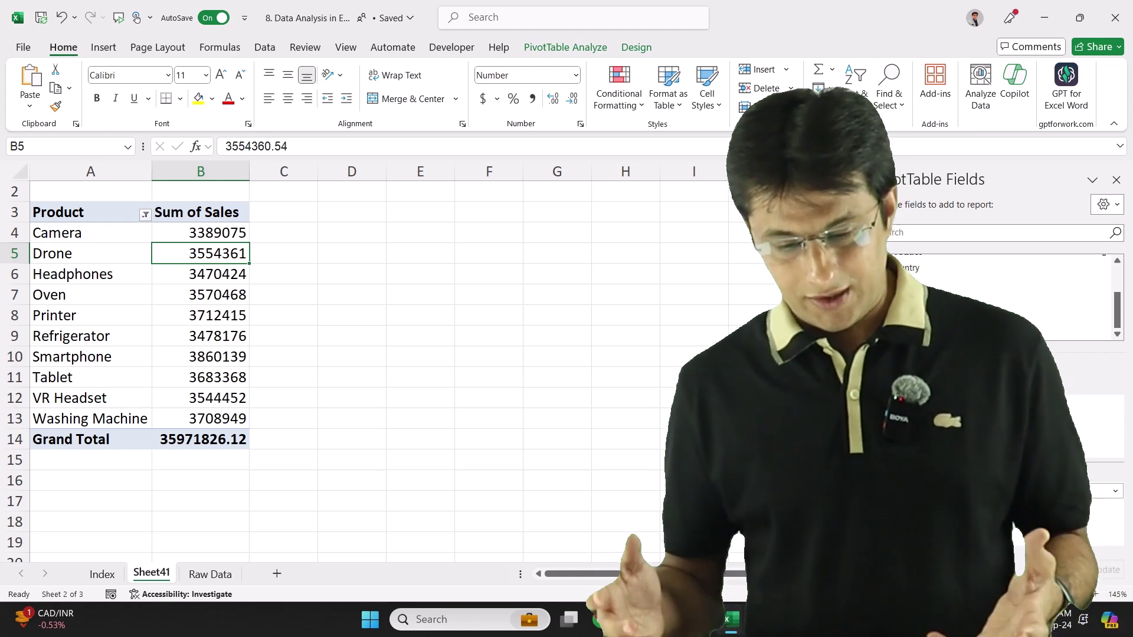
right_click(203, 295)
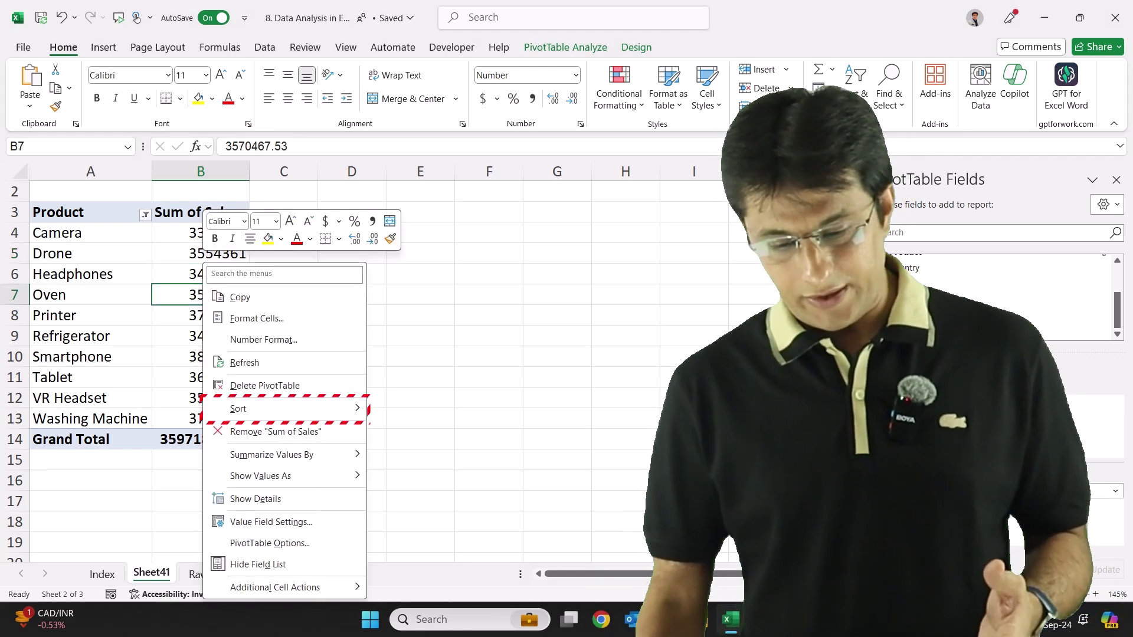
left_click(439, 431)
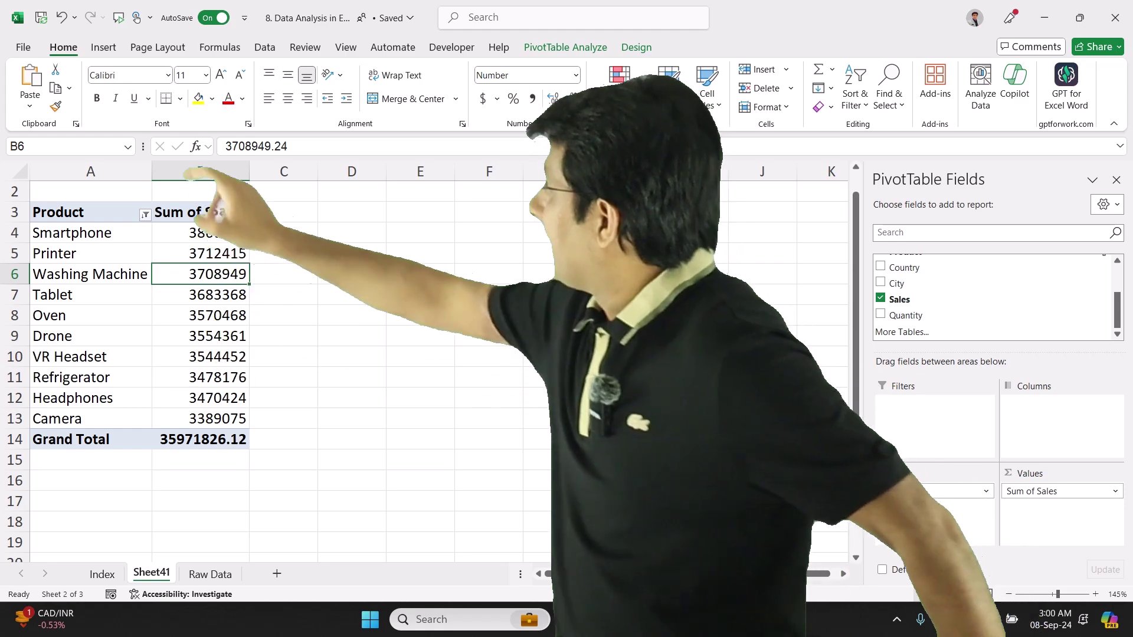
Insert a 2-D clustered bar PivotChart of sales by product and delete its legend.
left_click(104, 47)
left_click(447, 69)
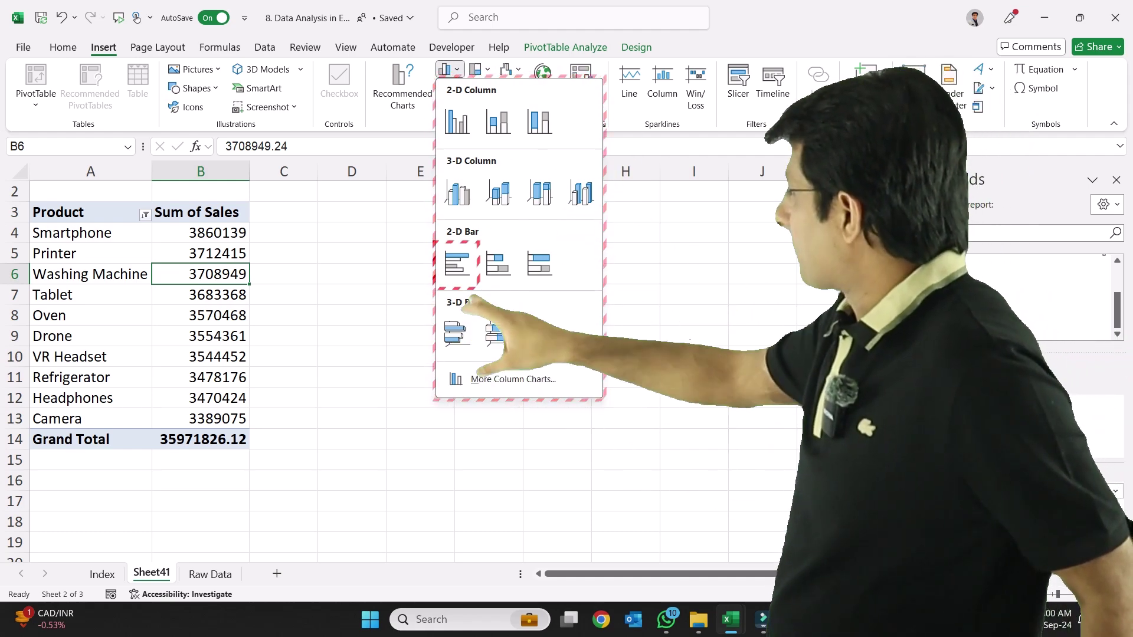
left_click(456, 261)
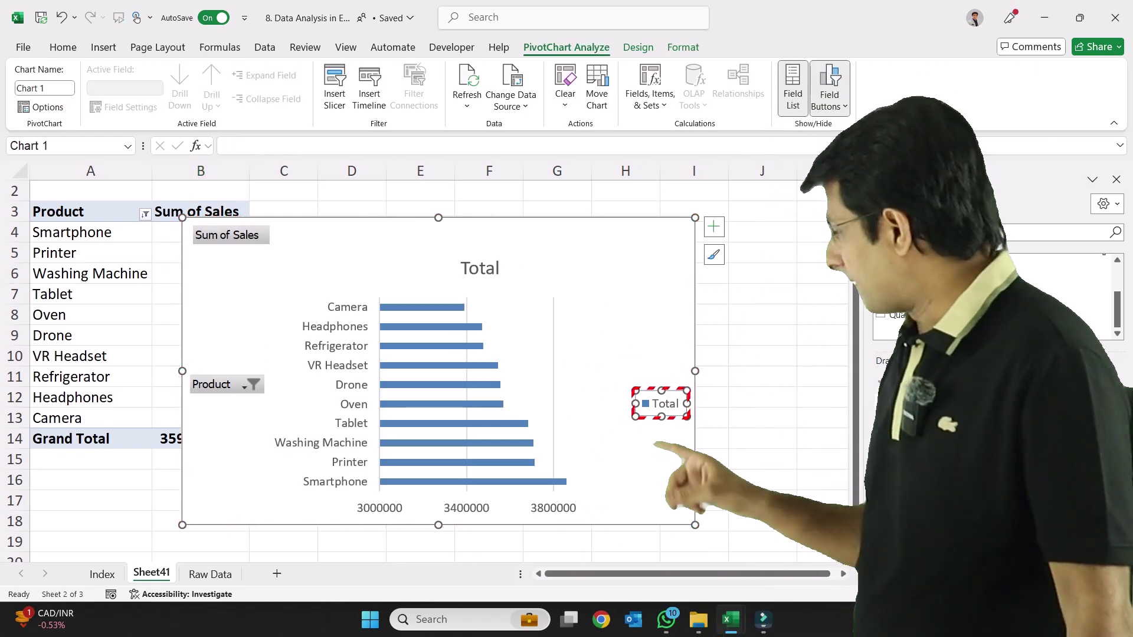
key("Delete")
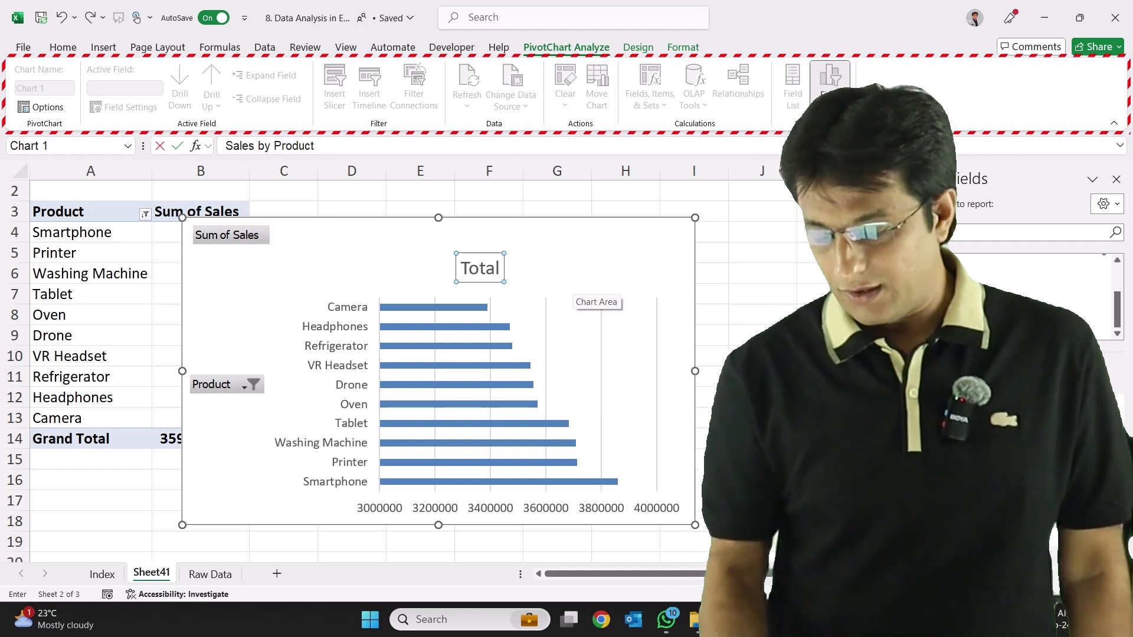
Set the chart title to "Sales by Product".
key("Return")
key("ctrl+c")
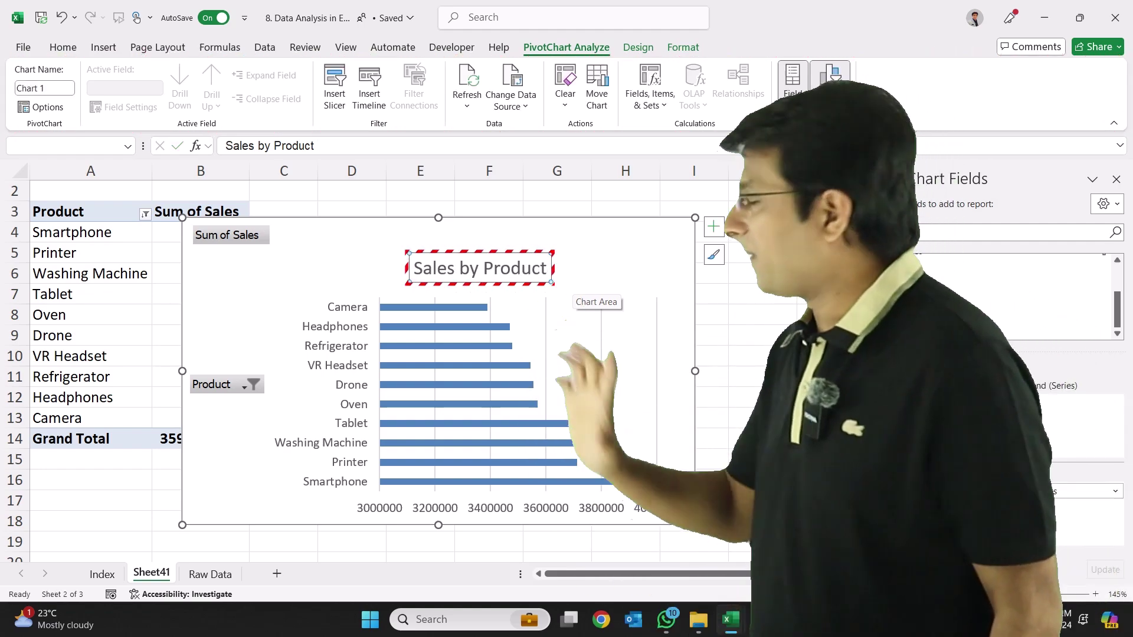
key("Escape")
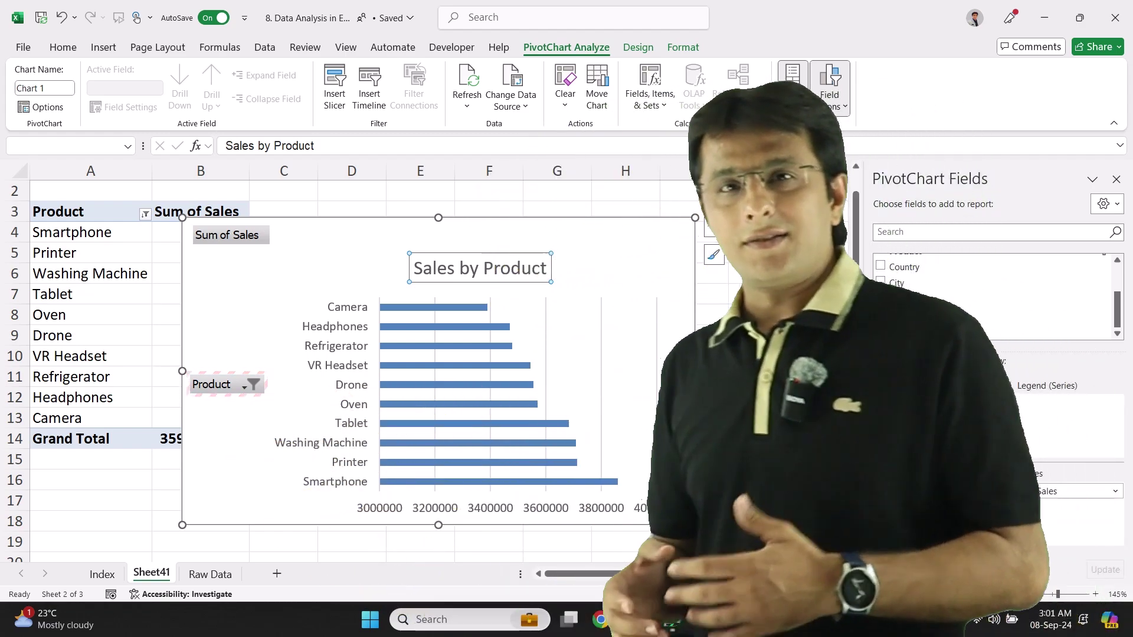
Filter the chart's Product field to only Camera and Microwave, and move the chart clear of the PivotTable.
left_click(243, 386)
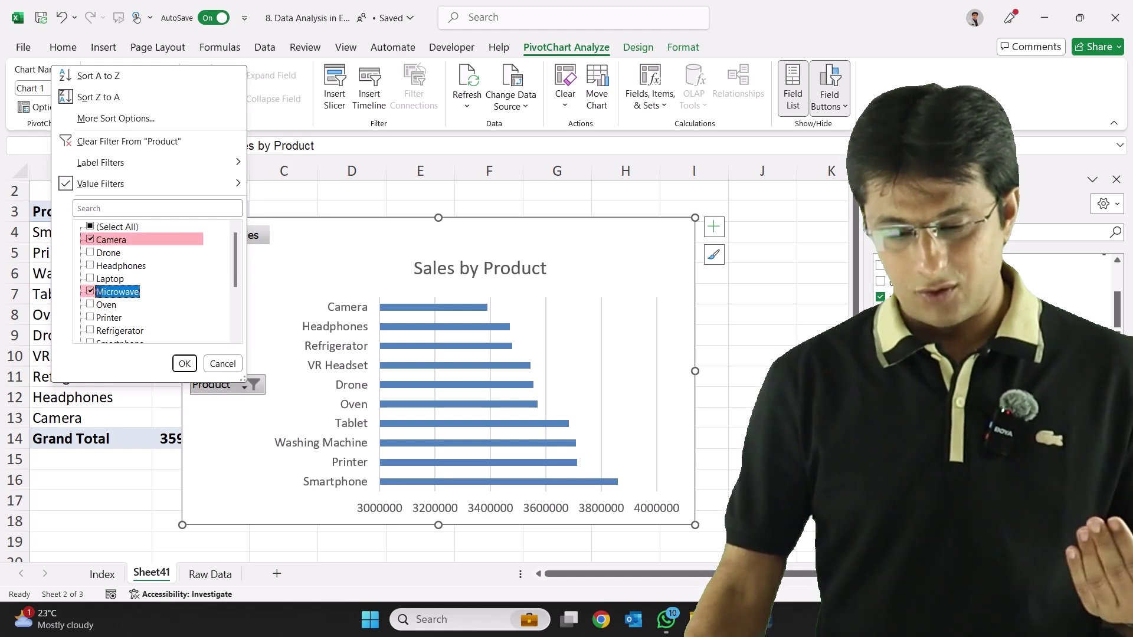
left_click(184, 363)
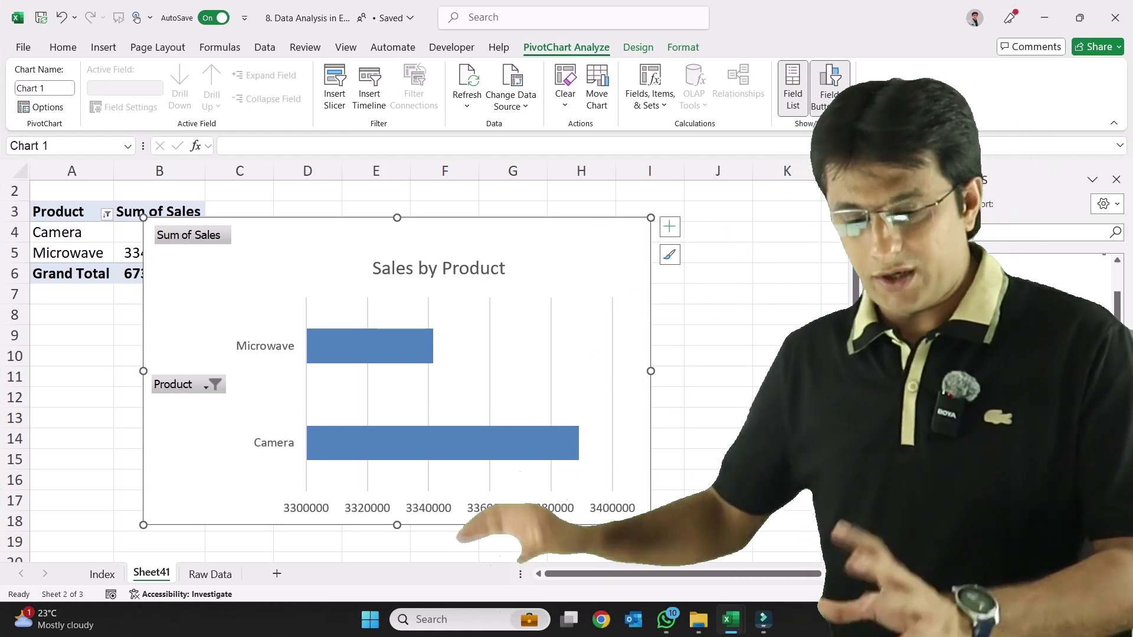
left_click_drag(318, 245, 482, 235)
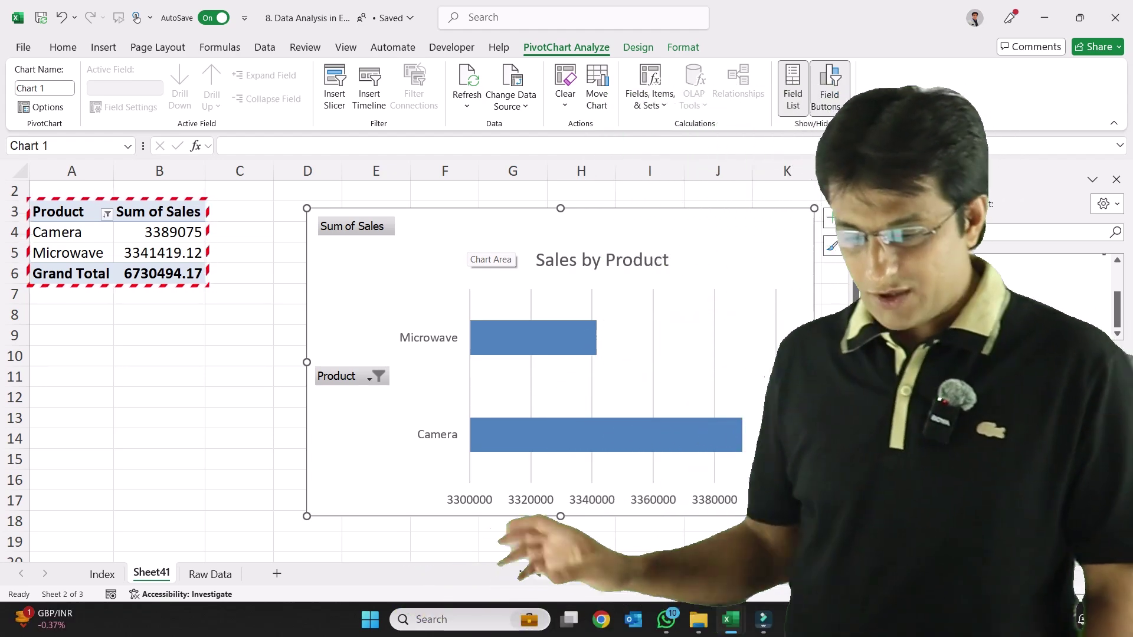
Delete the bar chart and clear the Product filter so the PivotTable lists all products.
key("Delete")
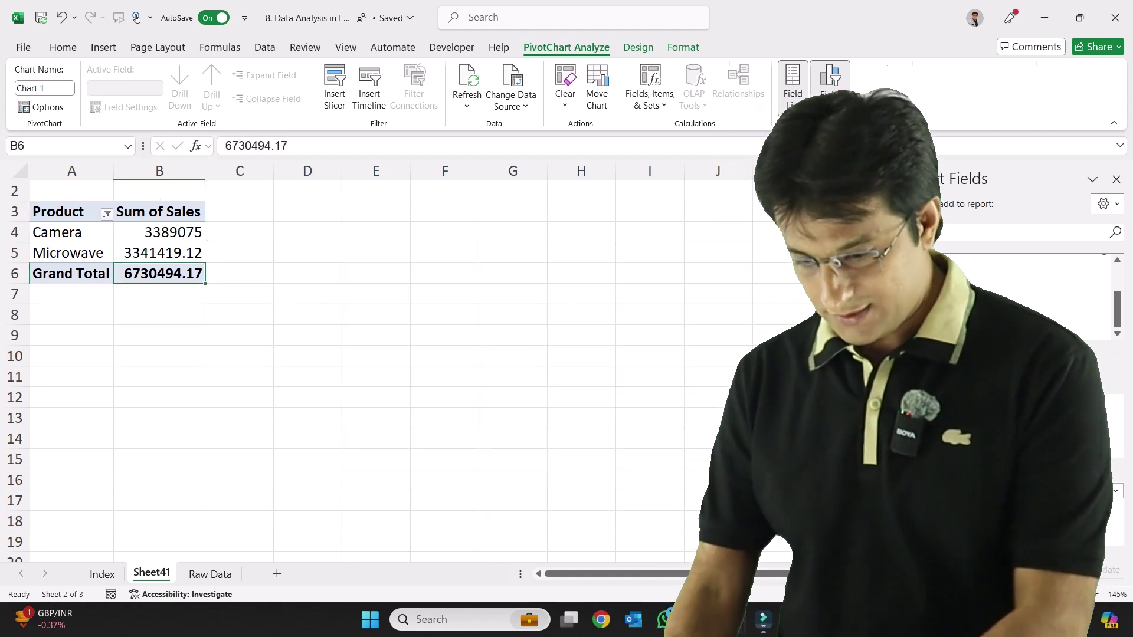
left_click(107, 214)
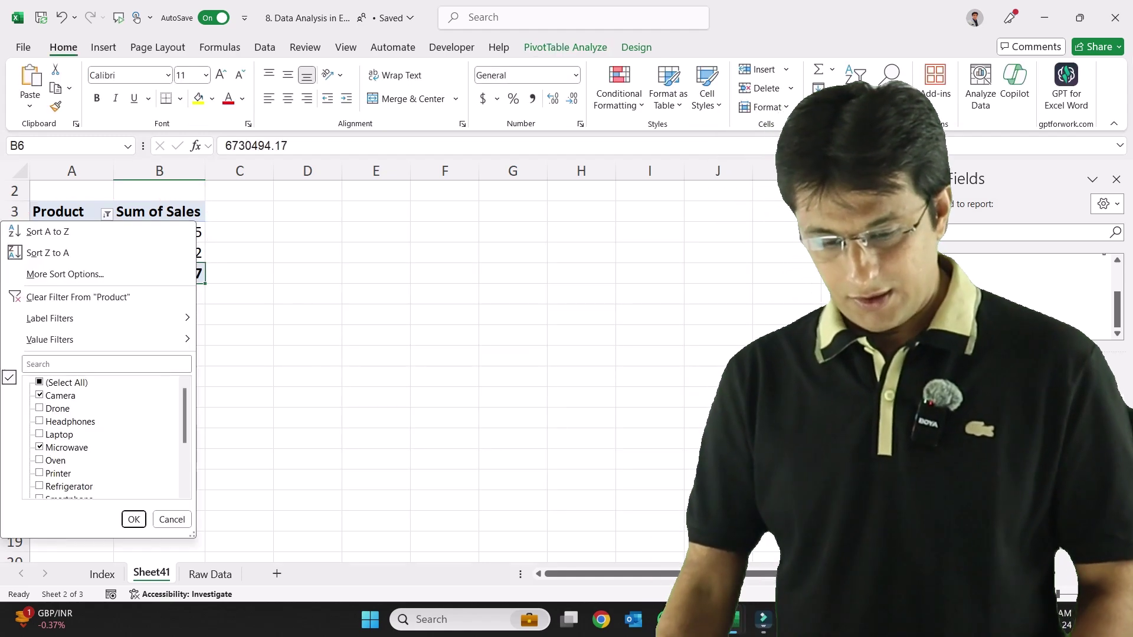
key("Escape")
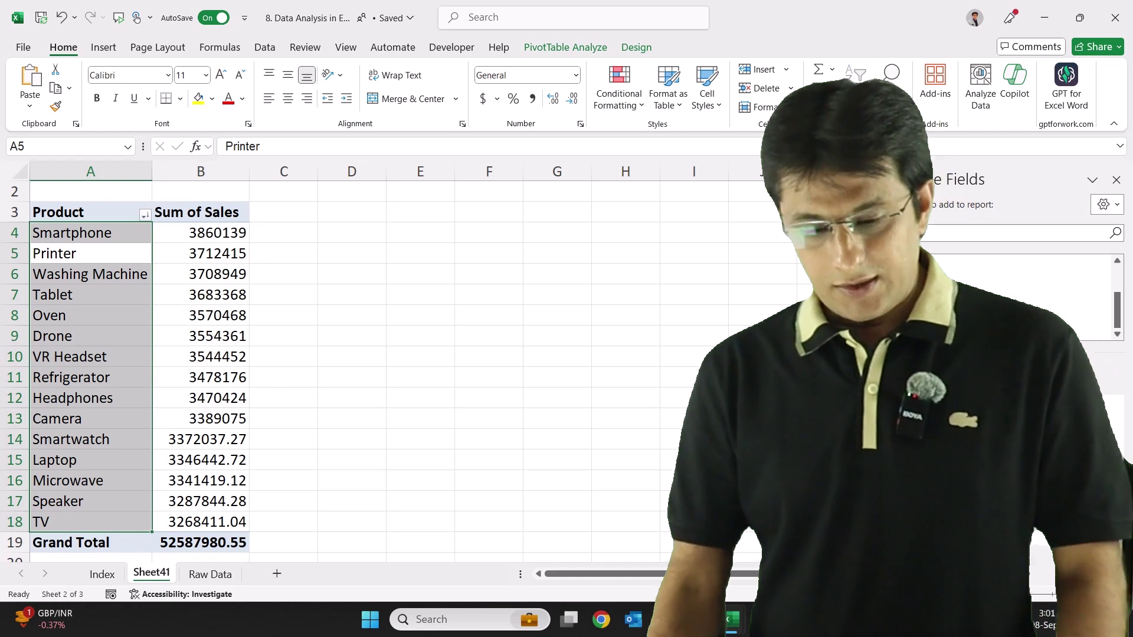
left_click(201, 274)
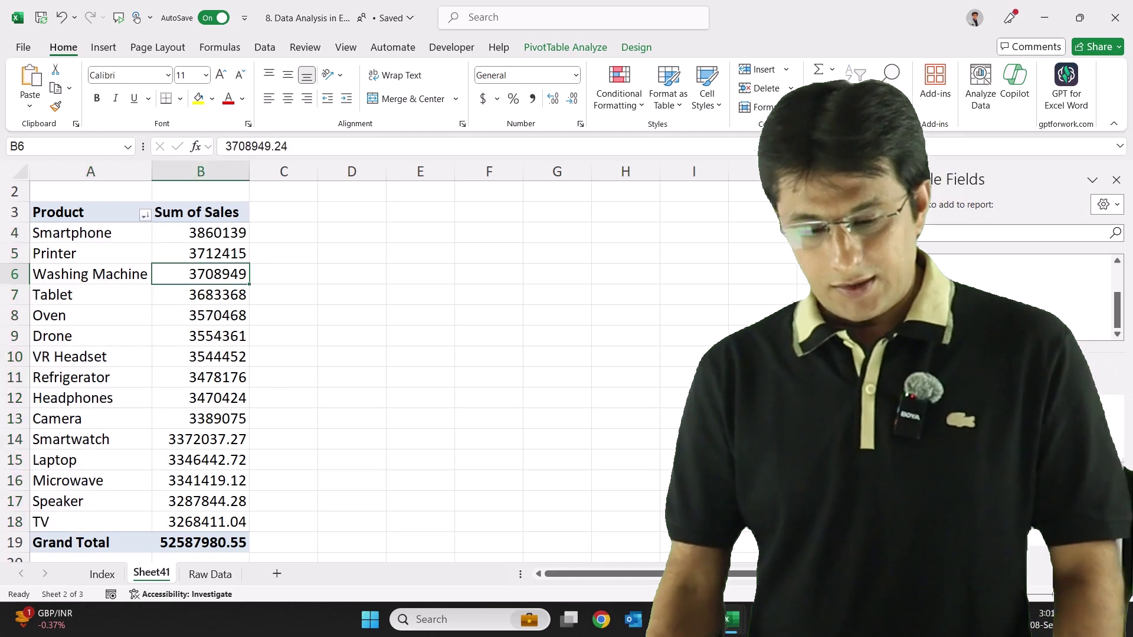
Remove the decimals from the remaining Sum of Sales values, from Smartwatch down to TV.
left_click_drag(201, 233, 201, 522)
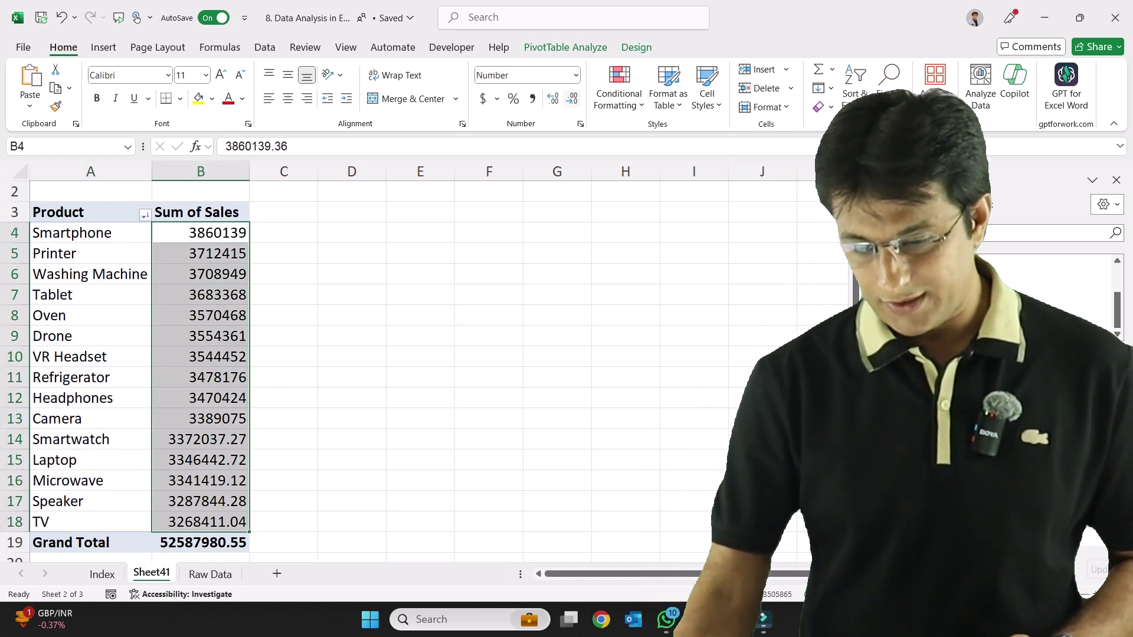
left_click(200, 275)
left_click_drag(201, 233, 201, 502)
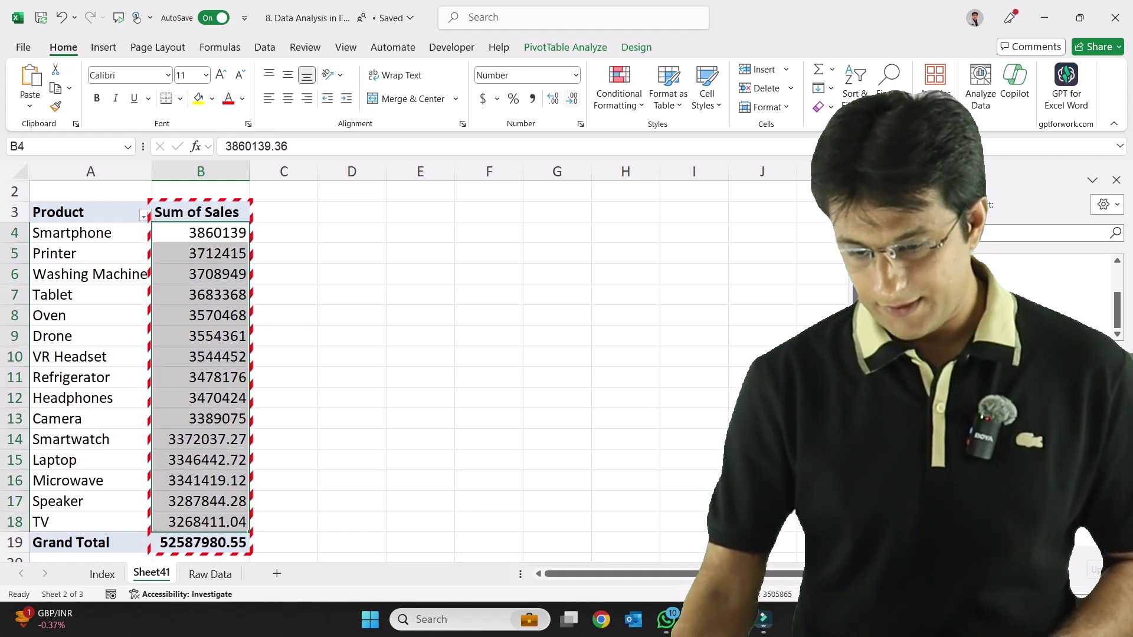
left_click_drag(200, 440, 201, 523)
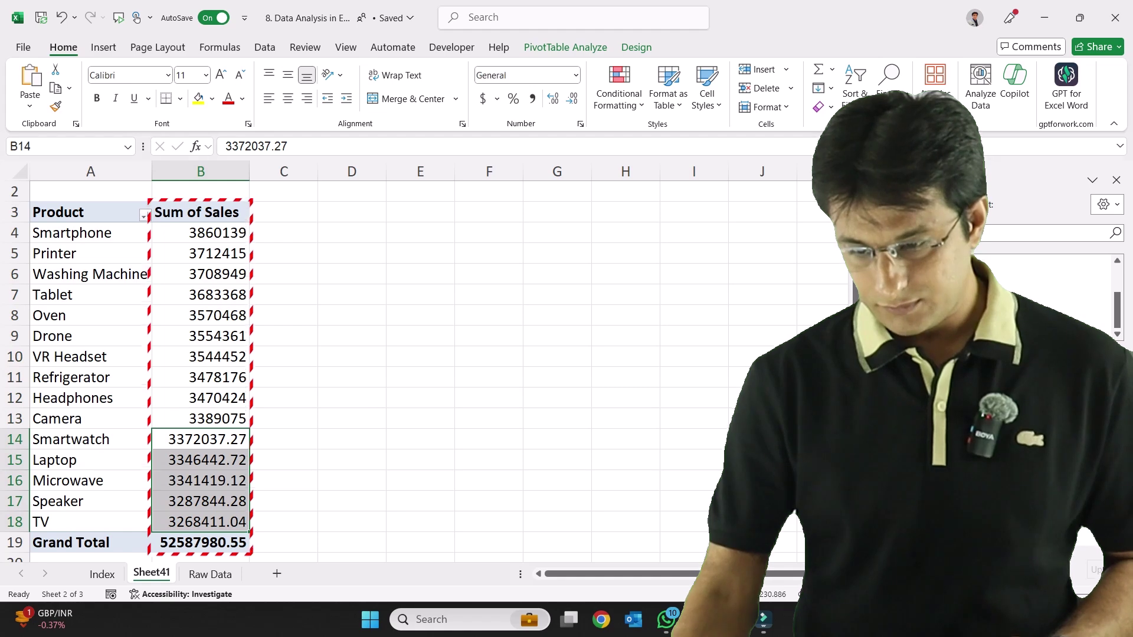
left_click(200, 254)
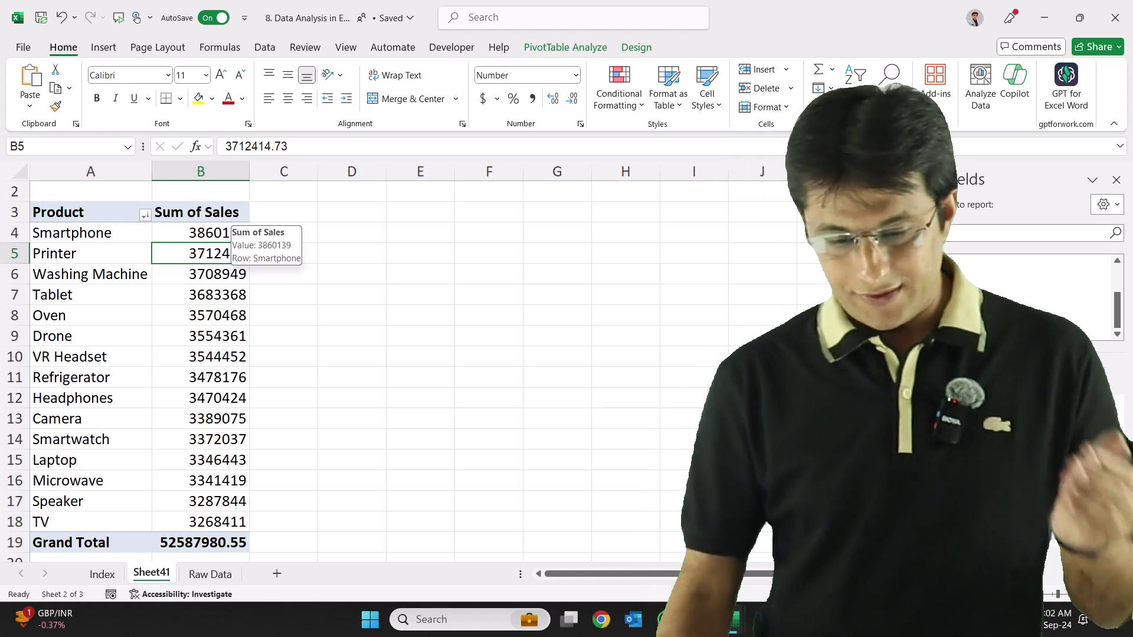
Filter the PivotTable's Product field to the top 5 items by Sum of Sales.
left_click(145, 214)
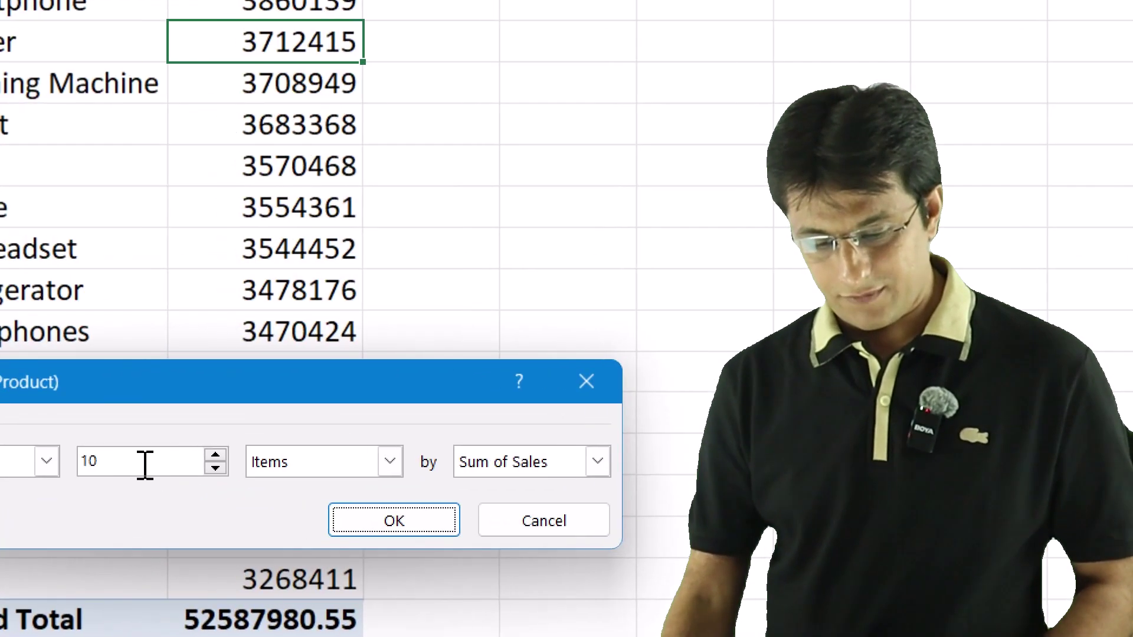
left_click_drag(143, 464, 104, 463)
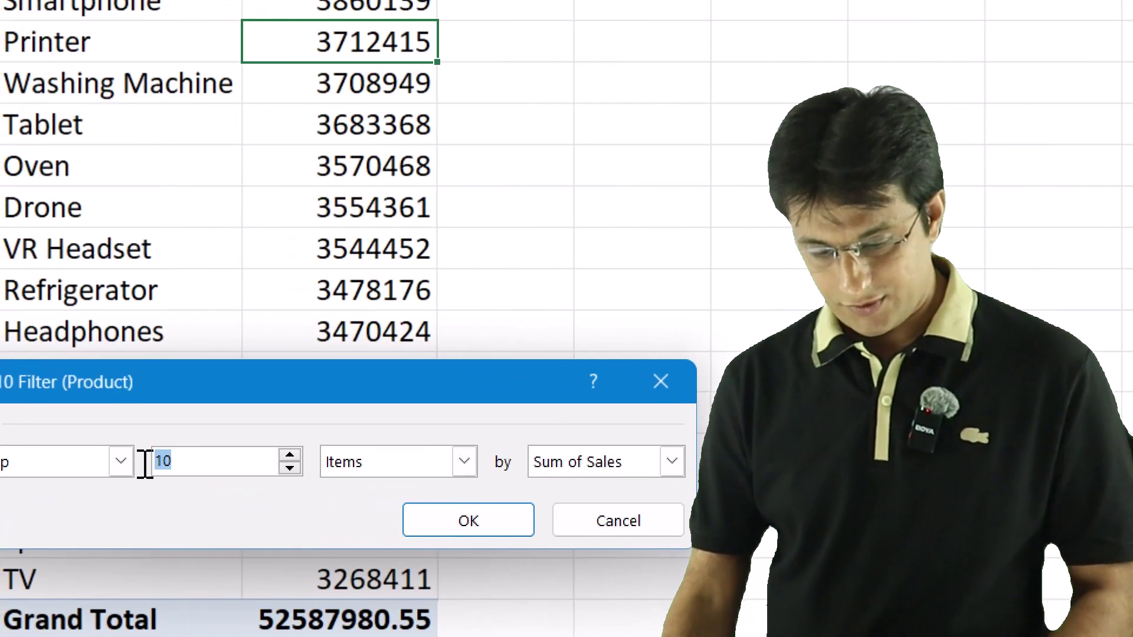
left_click(485, 531)
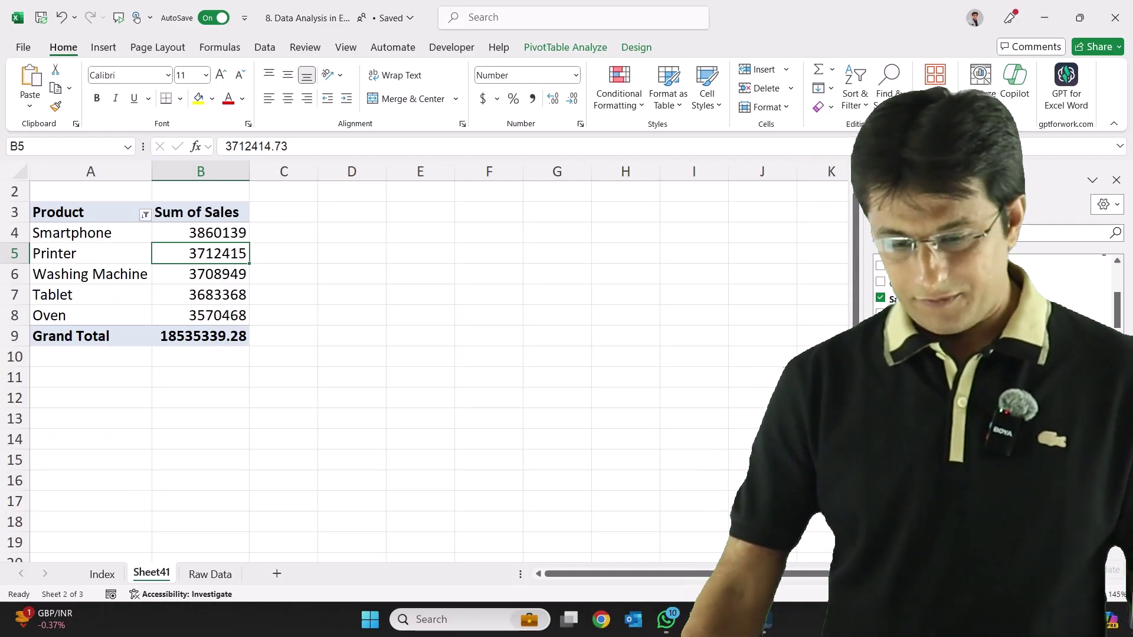
left_click(217, 65)
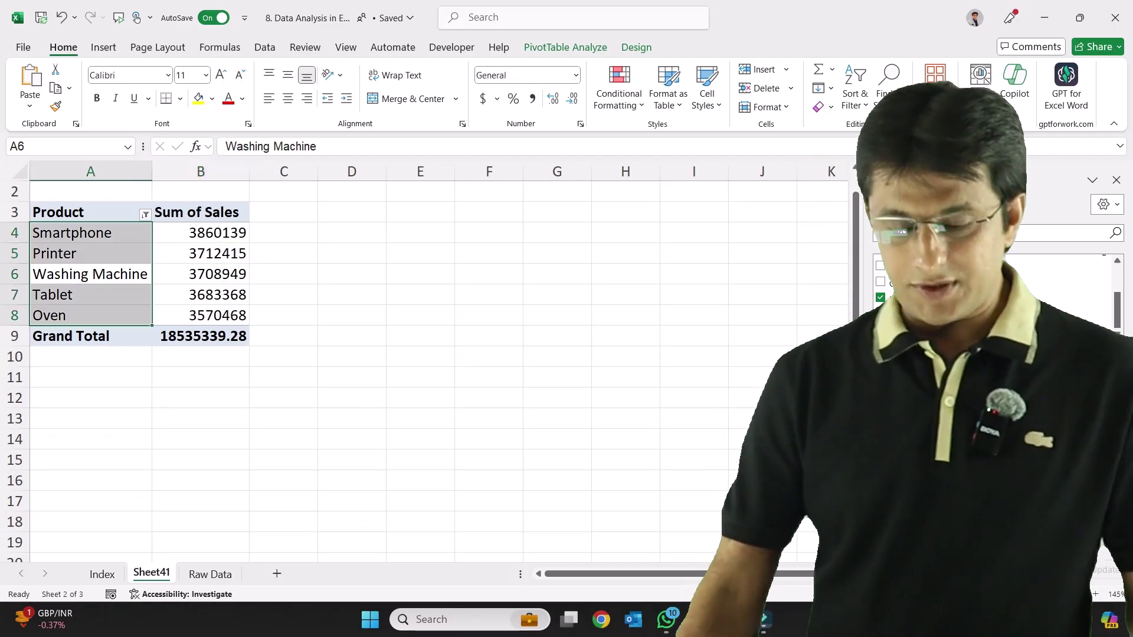
left_click(339, 43)
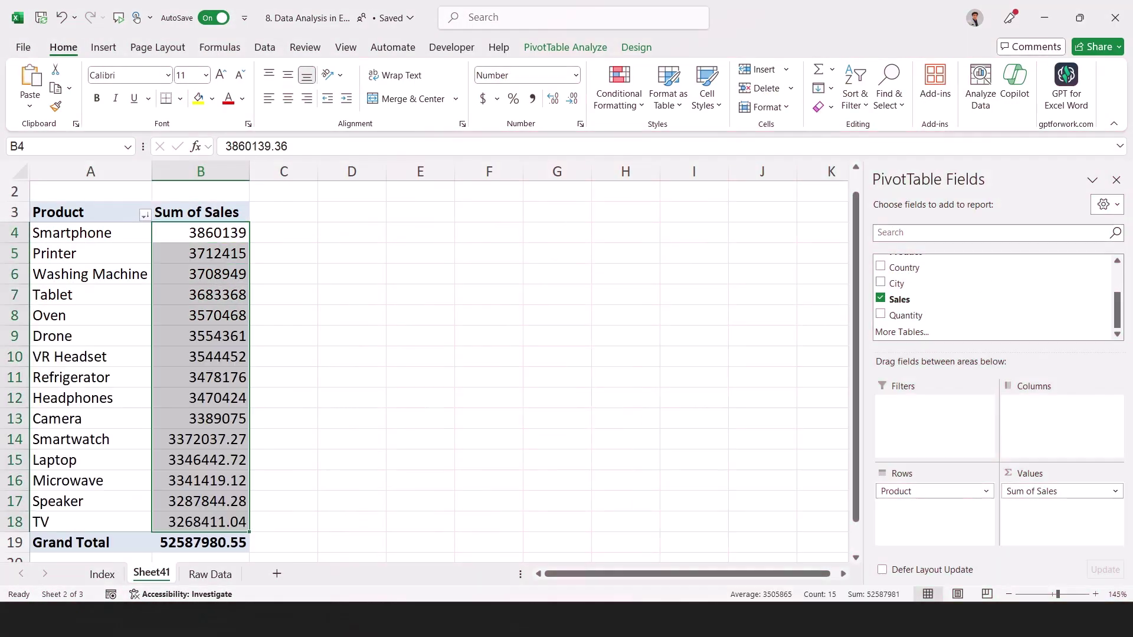
Remove the decimals from the Sum of Sales values, including the rows from Smartwatch down to TV.
left_click(201, 274)
left_click_drag(200, 233, 201, 522)
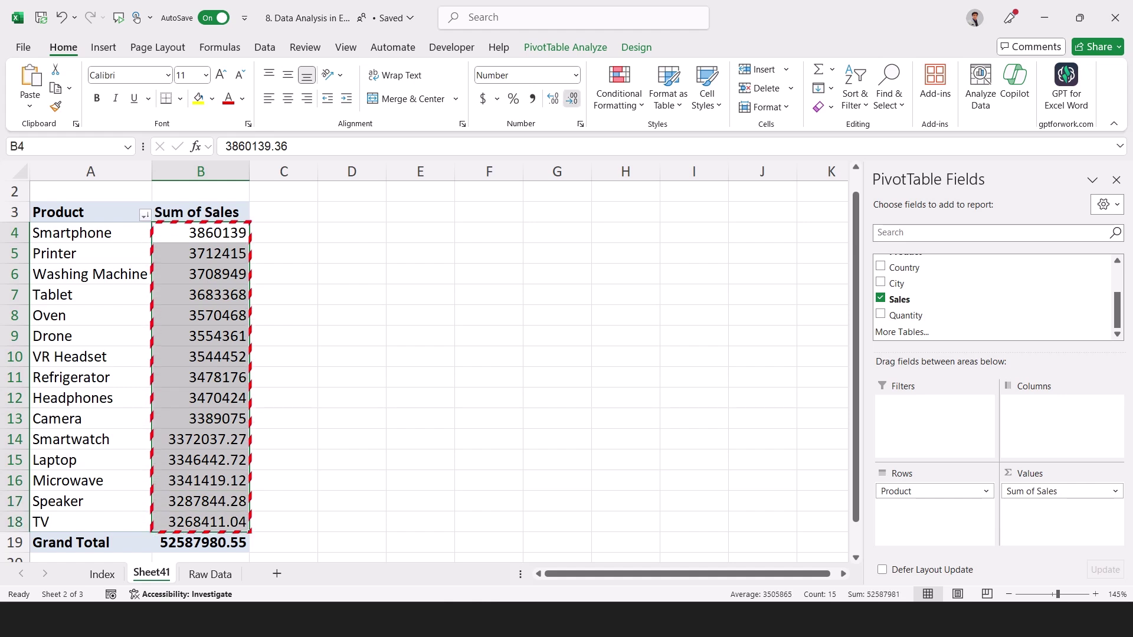
left_click_drag(200, 439, 201, 522)
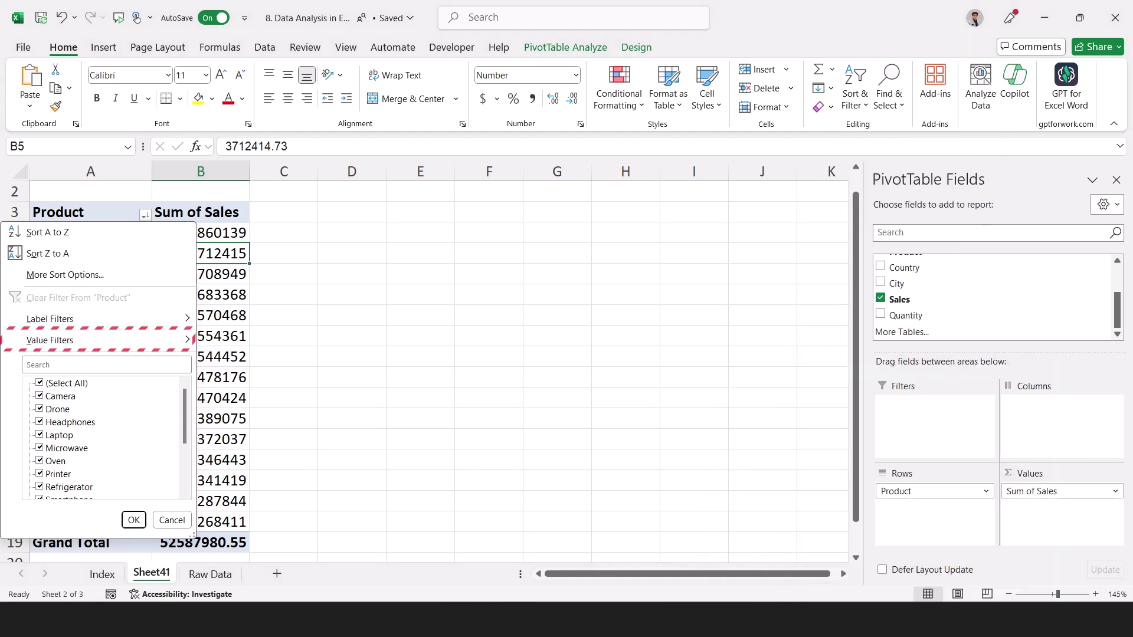
Apply a Top 10 value filter to the Product field, limited to the top 5 items by Sum of Sales.
mouse_move(106, 340)
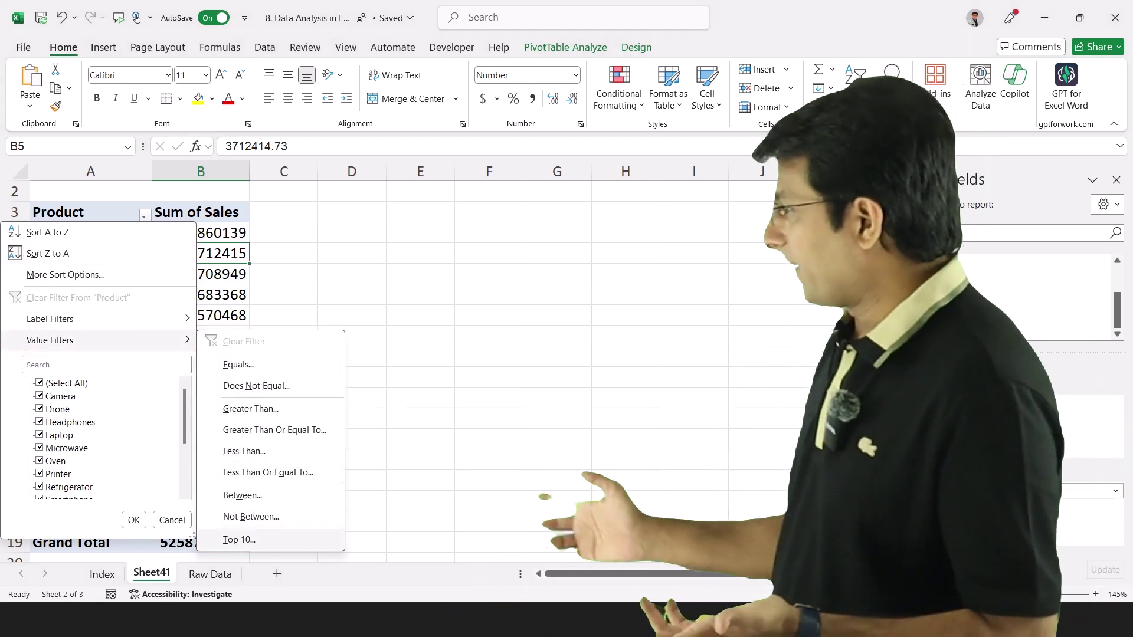
left_click(239, 540)
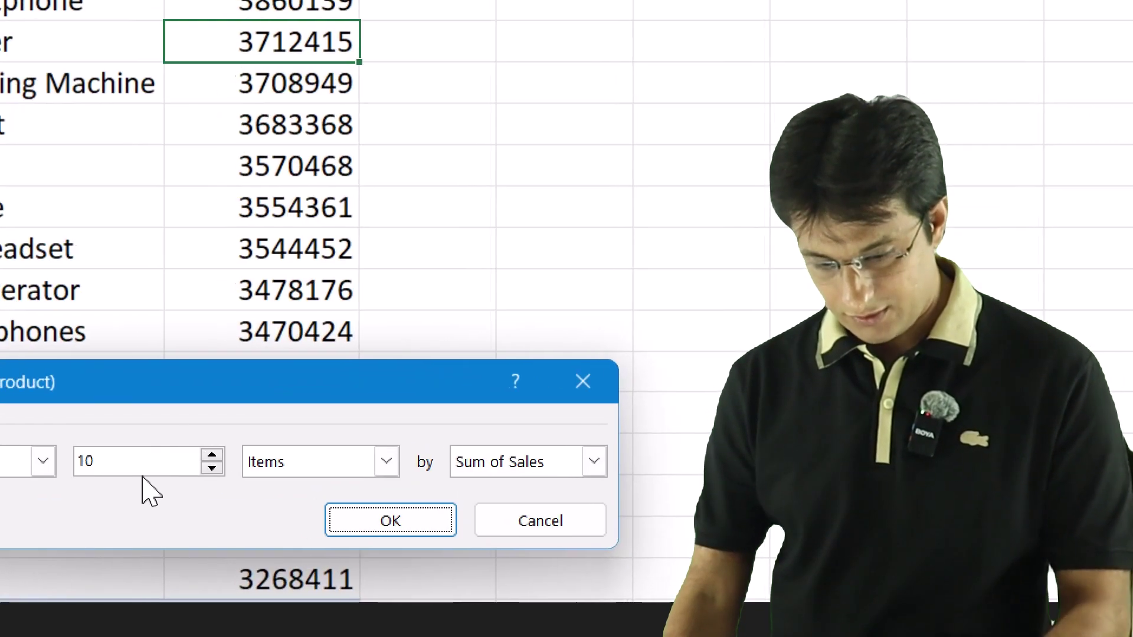
double_click(108, 464)
key("BackSpace")
type("5")
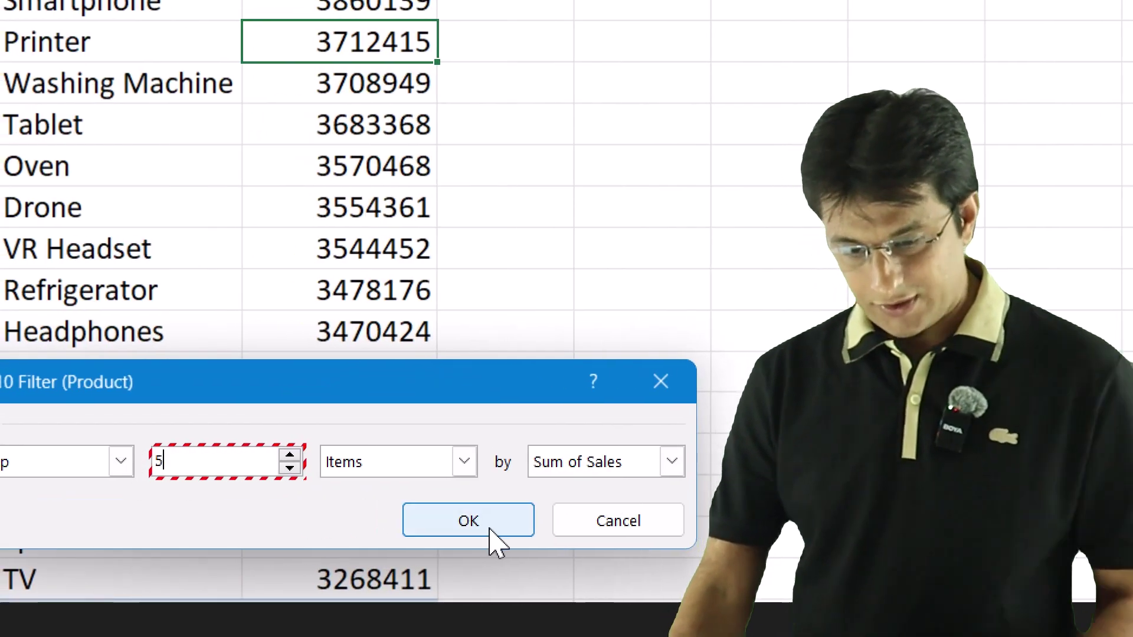
left_click(490, 531)
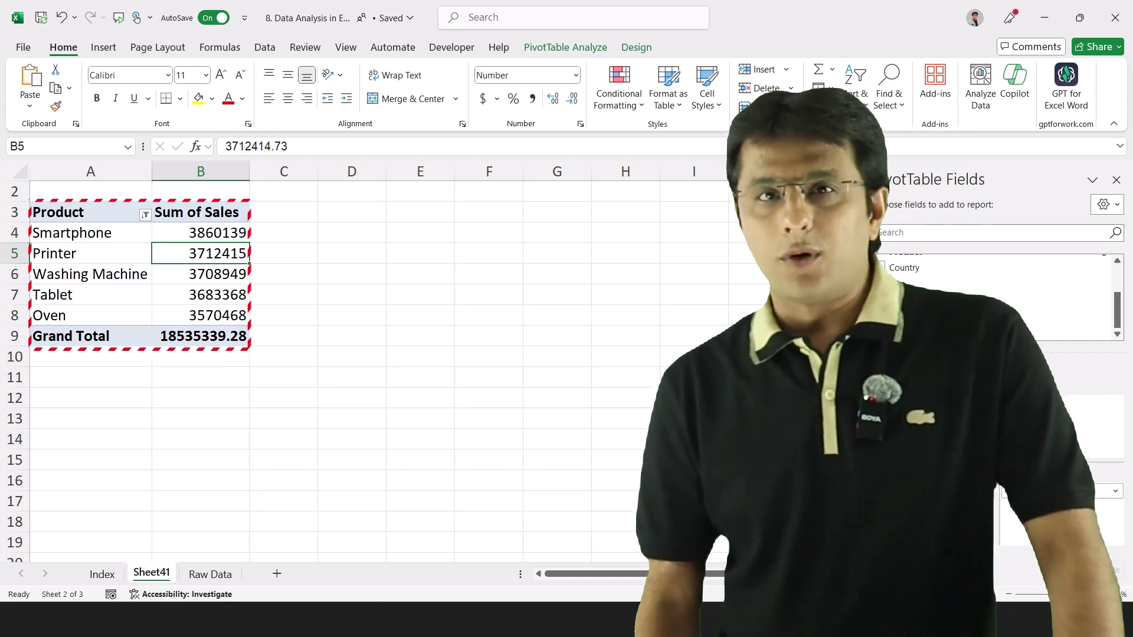
Insert a 2-D pie chart based on the filtered PivotTable.
left_click(118, 84)
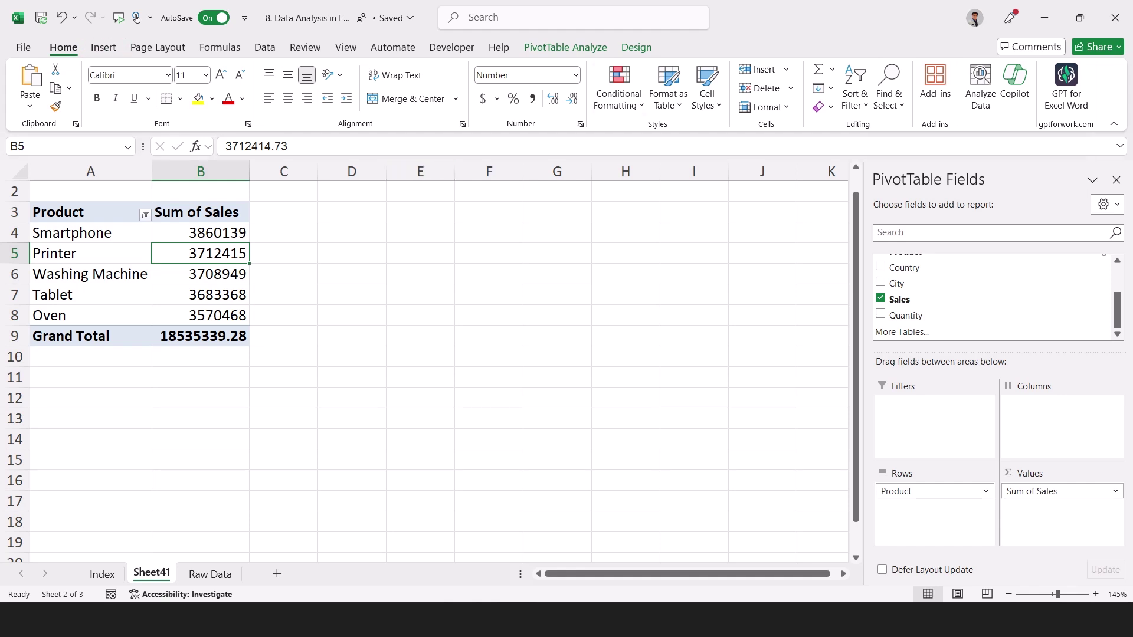
left_click(103, 47)
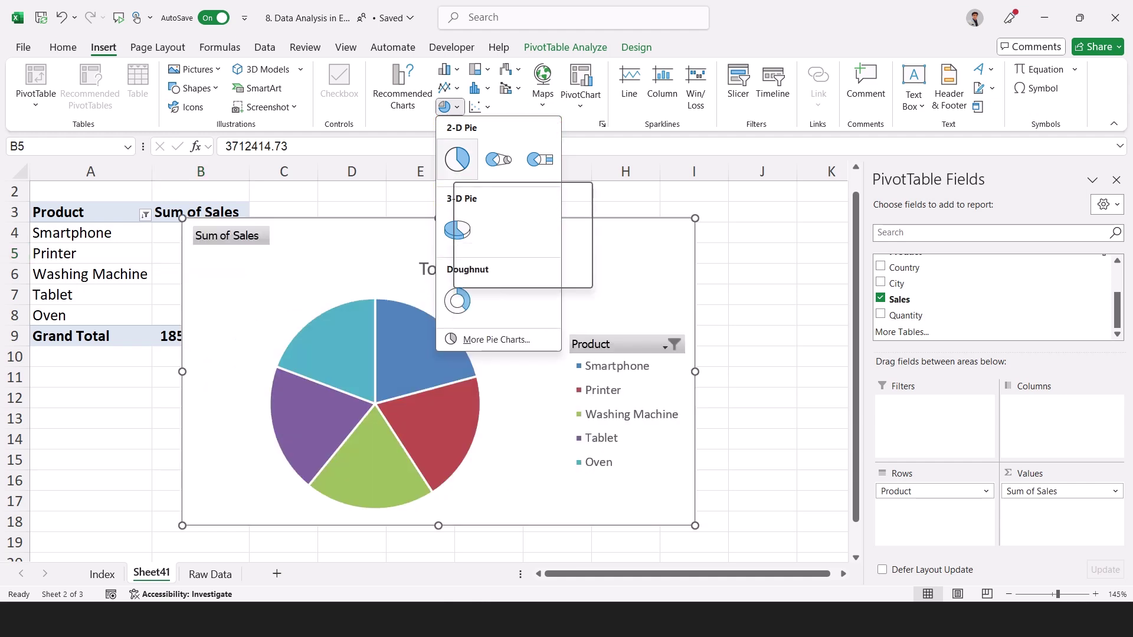
left_click(456, 158)
Make the pie chart smaller, reposition it on the sheet, and add data labels to its slices.
left_click_drag(695, 218, 588, 230)
left_click_drag(588, 378, 562, 378)
left_click_drag(502, 277, 510, 245)
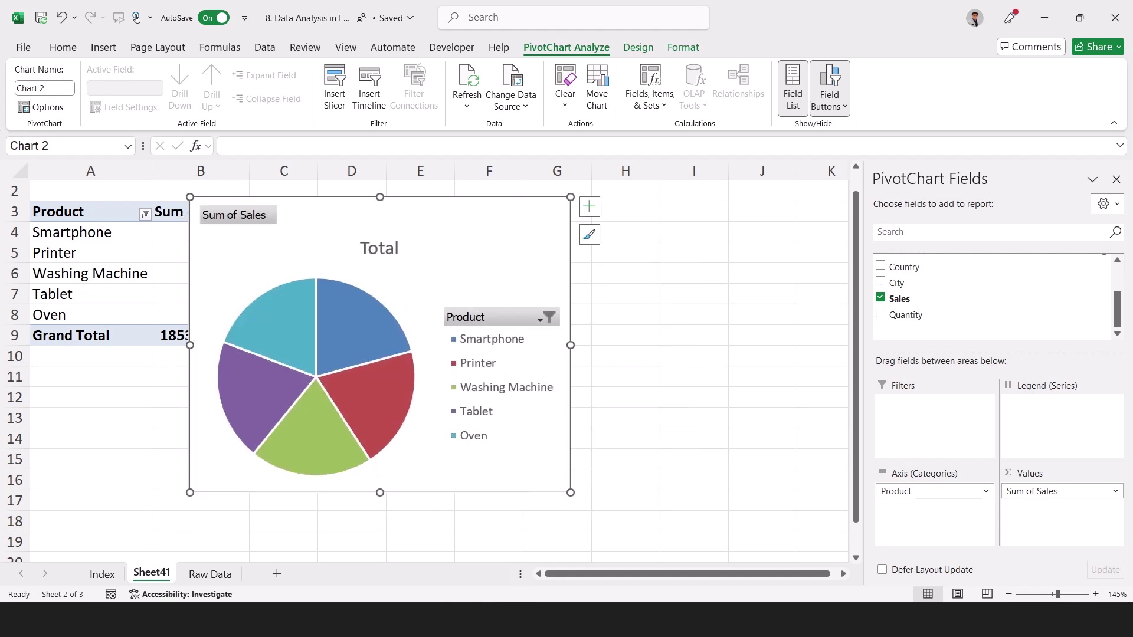
left_click(589, 207)
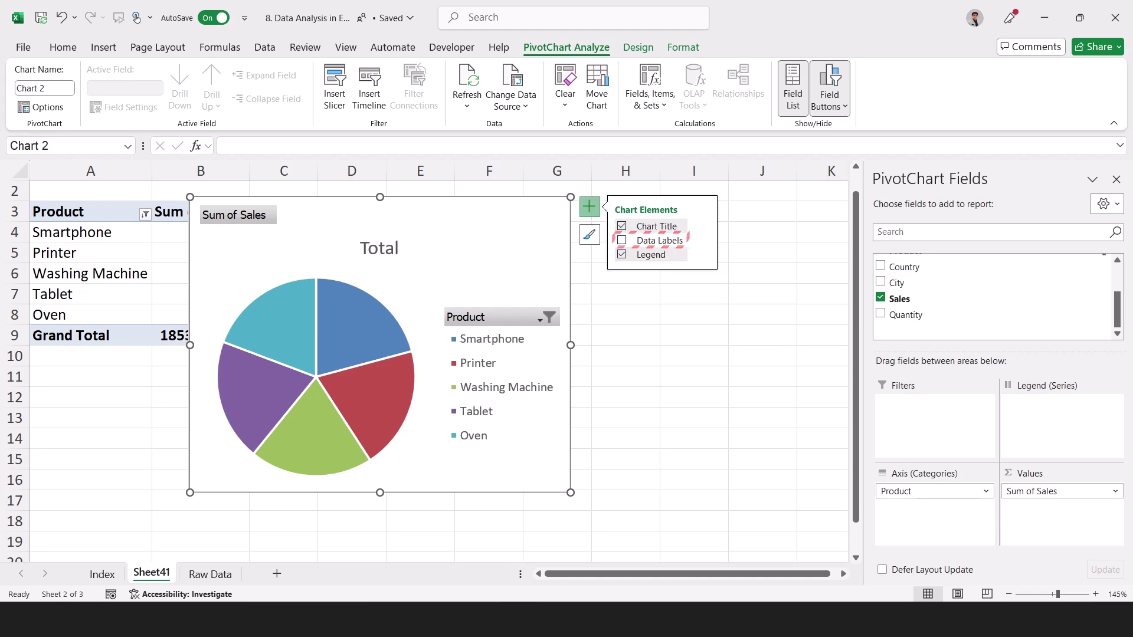
left_click(622, 240)
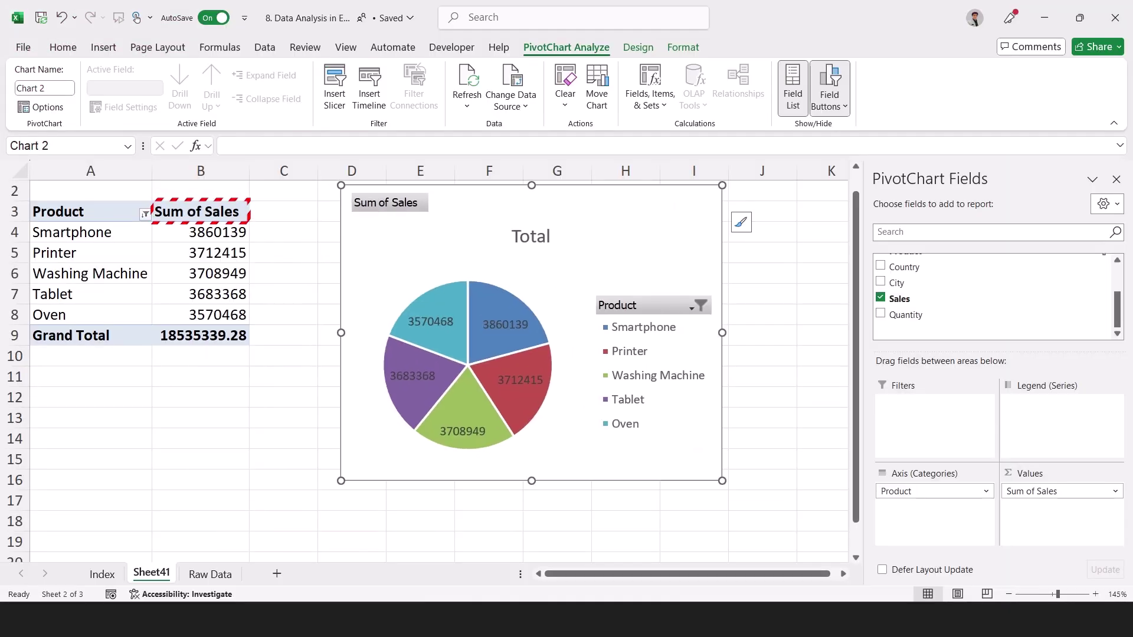
Show the PivotTable's Sum of Sales values as % of Grand Total.
double_click(201, 212)
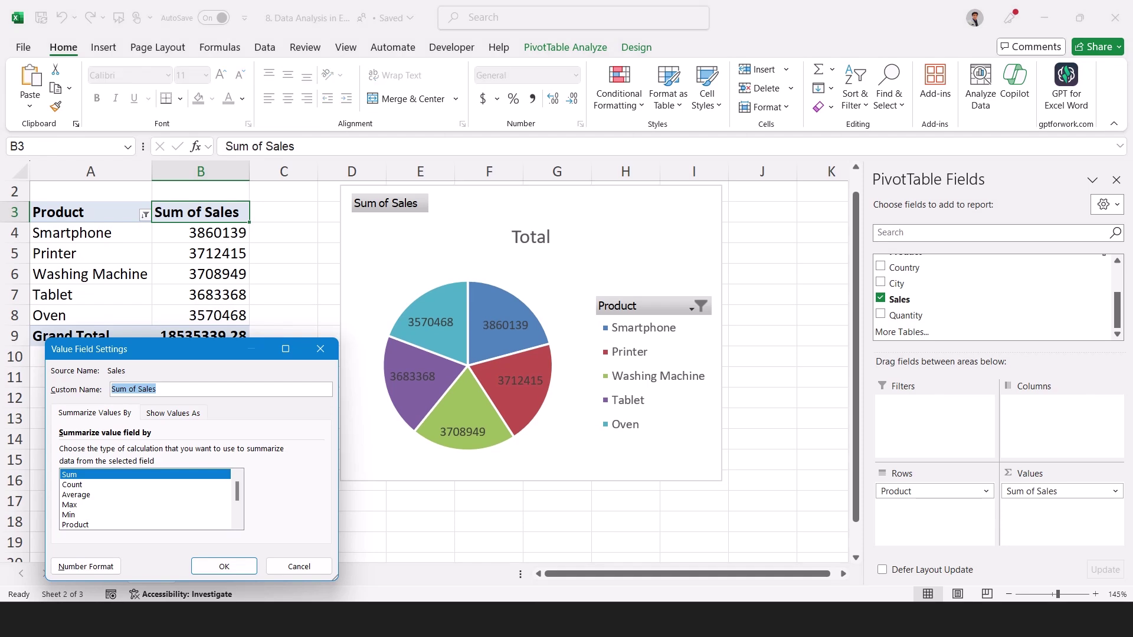
left_click(175, 413)
left_click_drag(194, 349, 285, 184)
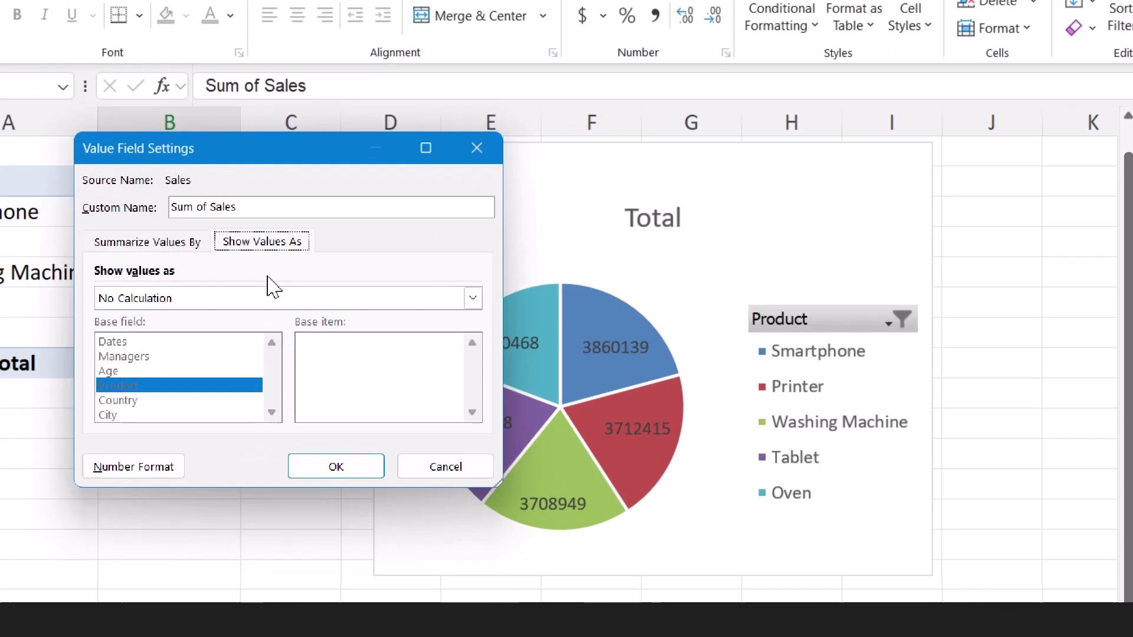
left_click(213, 299)
left_click(193, 333)
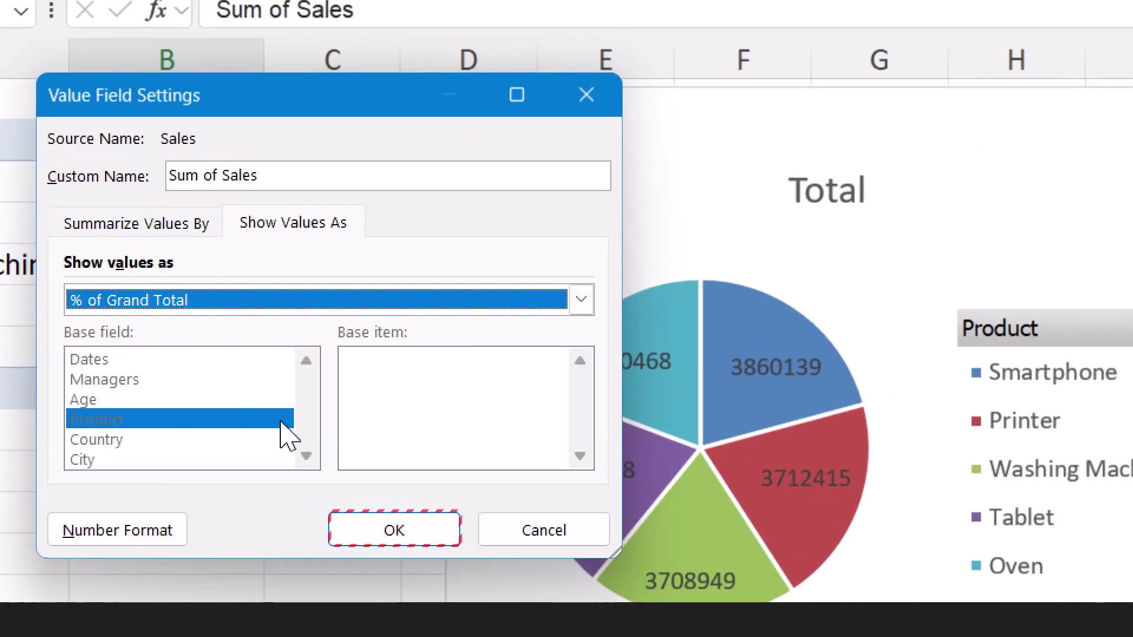
left_click(337, 467)
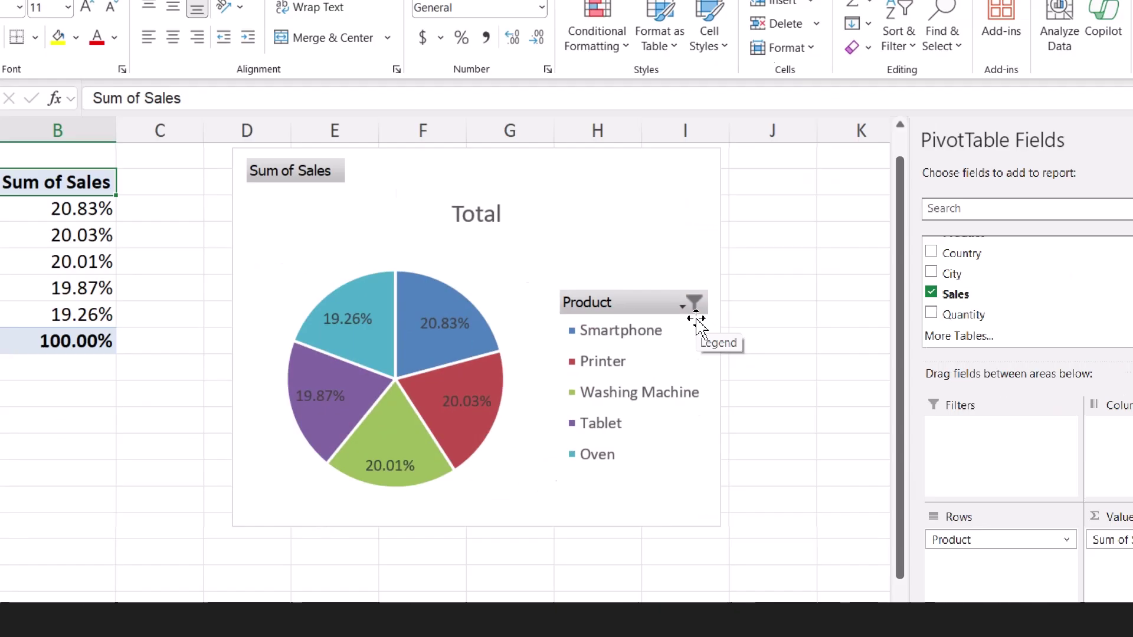
Remove the legend from the pie chart.
left_click(696, 318)
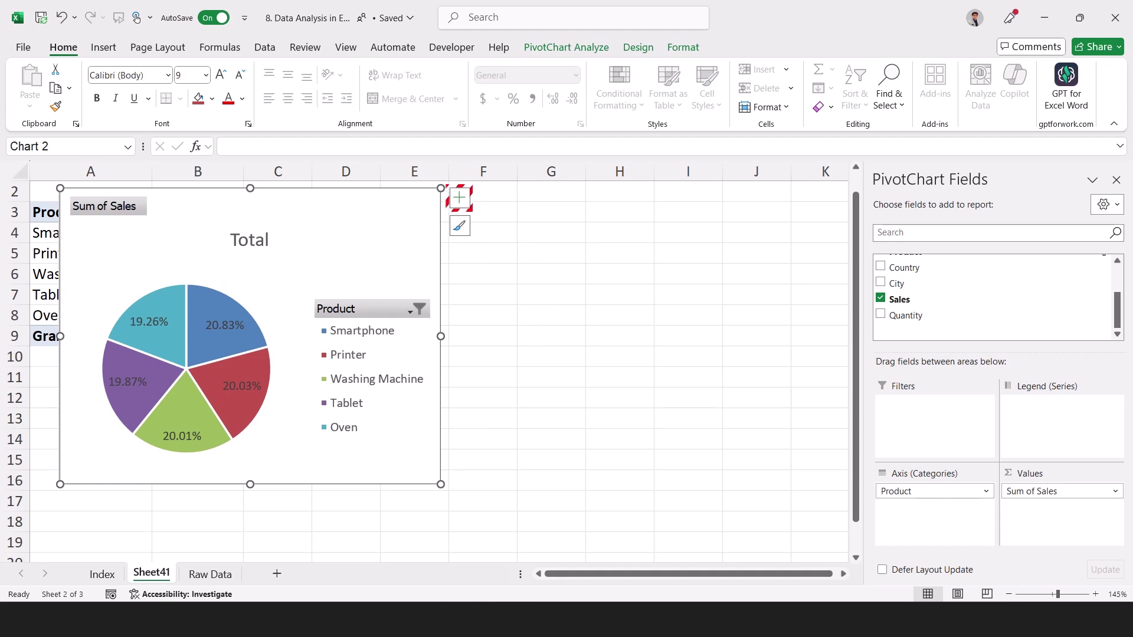
left_click(460, 198)
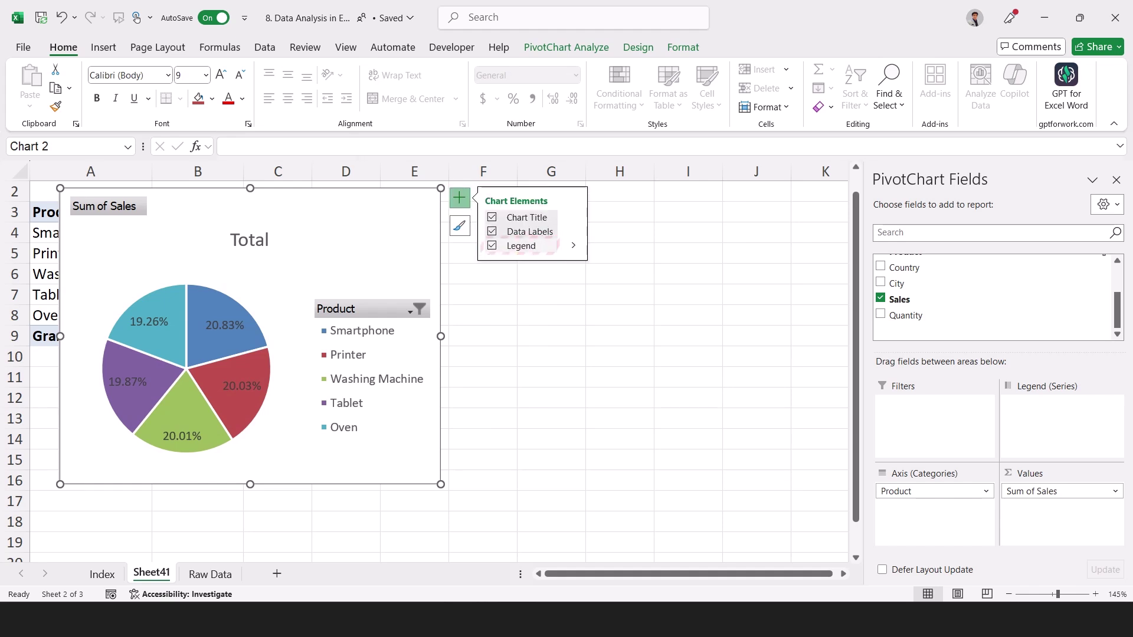
left_click(492, 245)
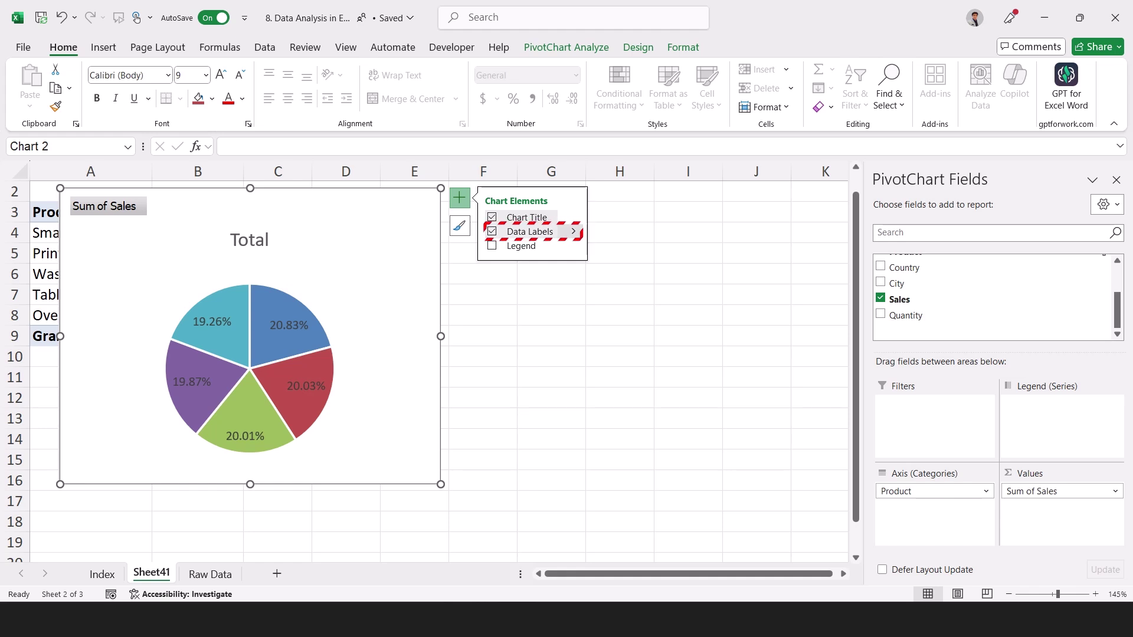
Include the category name in the pie chart's data labels and enlarge the chart so the labels fit inside the slices.
left_click(573, 231)
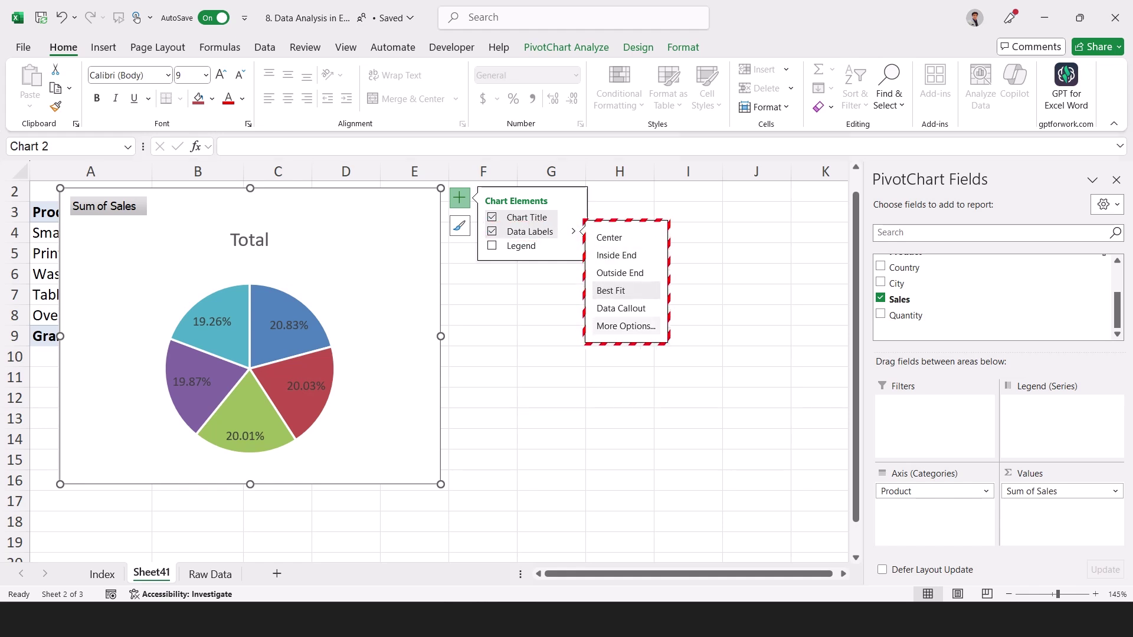
left_click(625, 326)
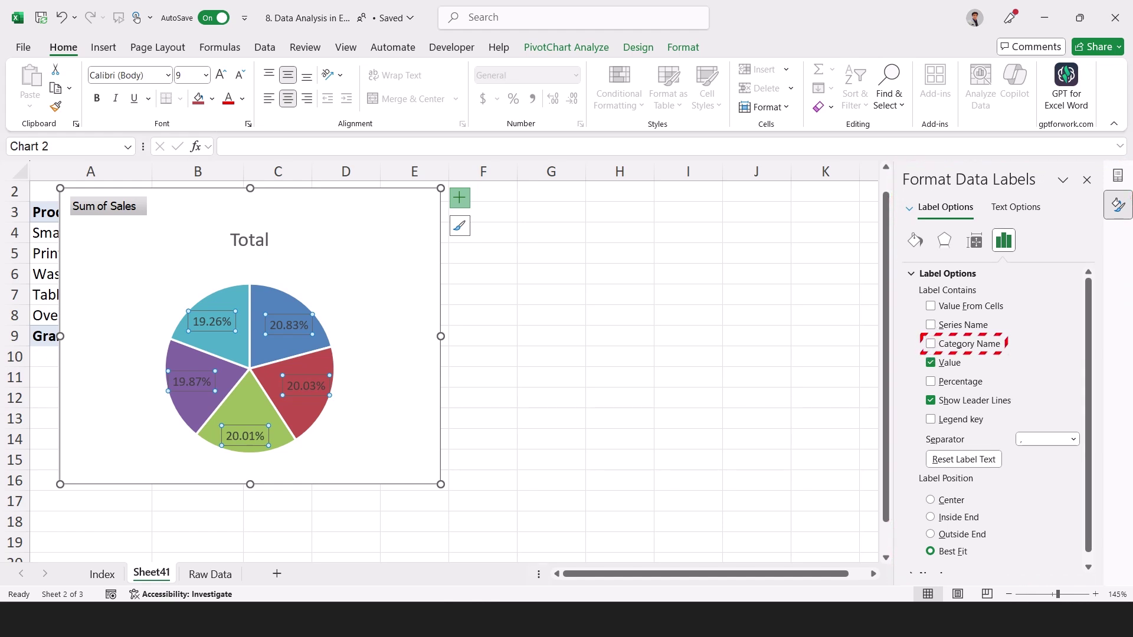
left_click(931, 344)
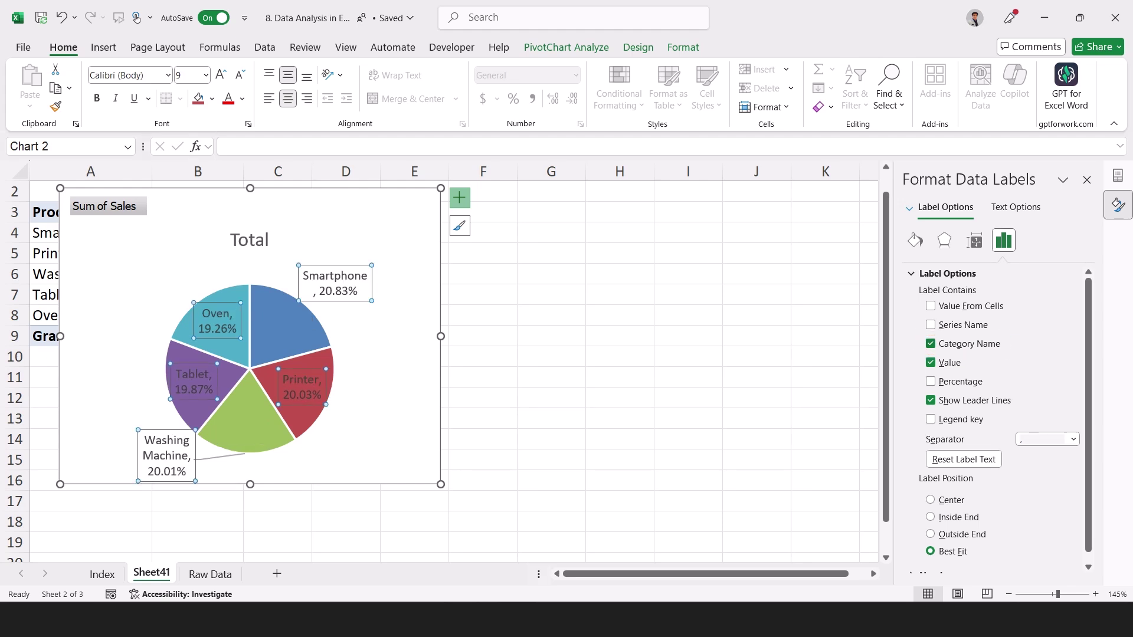
left_click_drag(441, 484, 628, 559)
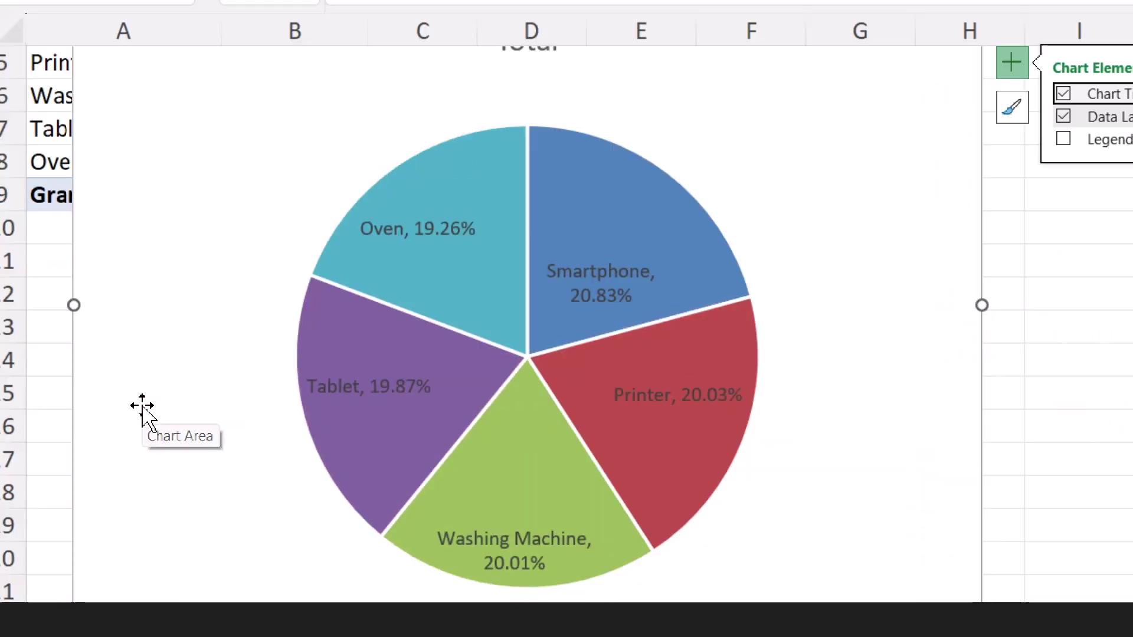
Shrink the pie chart, position it clear of the PivotTable, and delete it from the sheet.
left_click(646, 219)
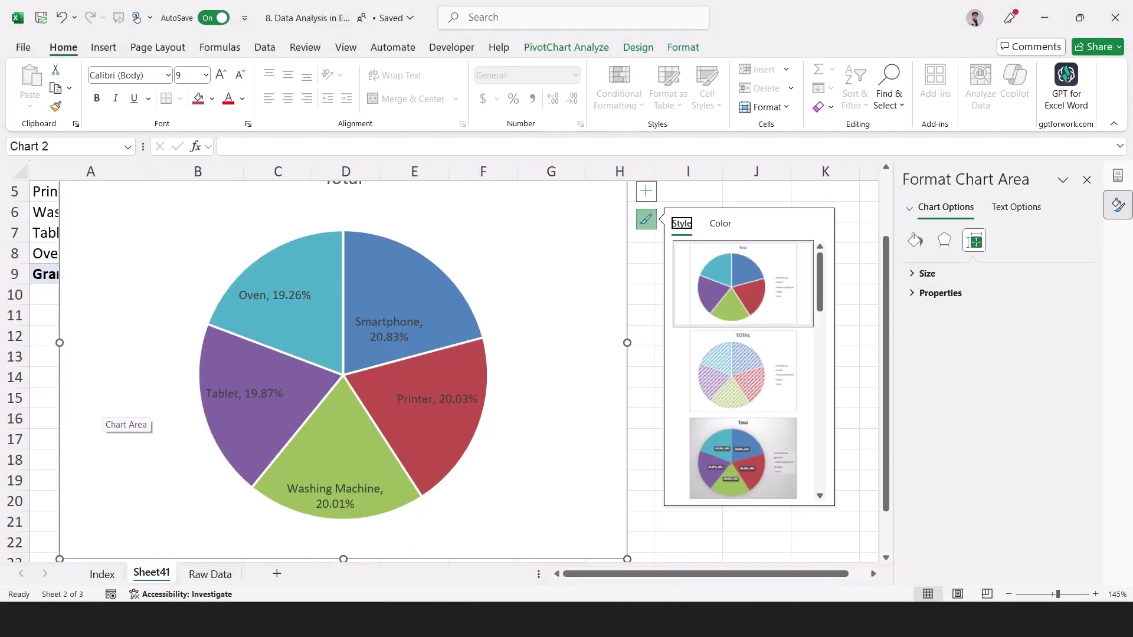
left_click_drag(560, 265, 535, 366)
left_click_drag(601, 227, 381, 403)
key("ctrl+z")
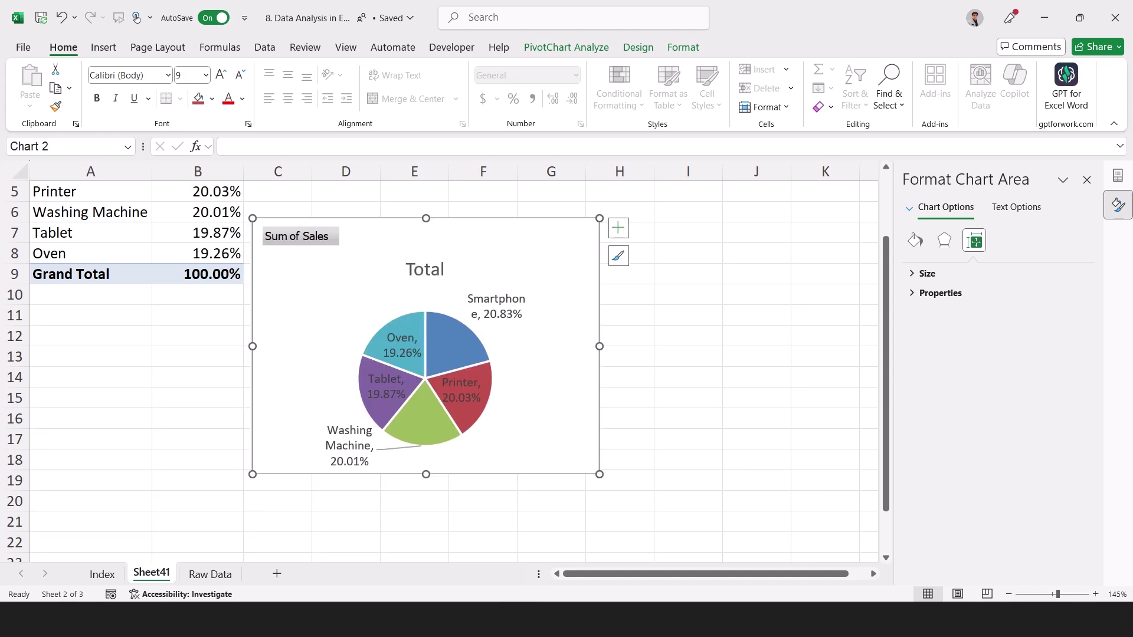
left_click_drag(534, 260, 613, 284)
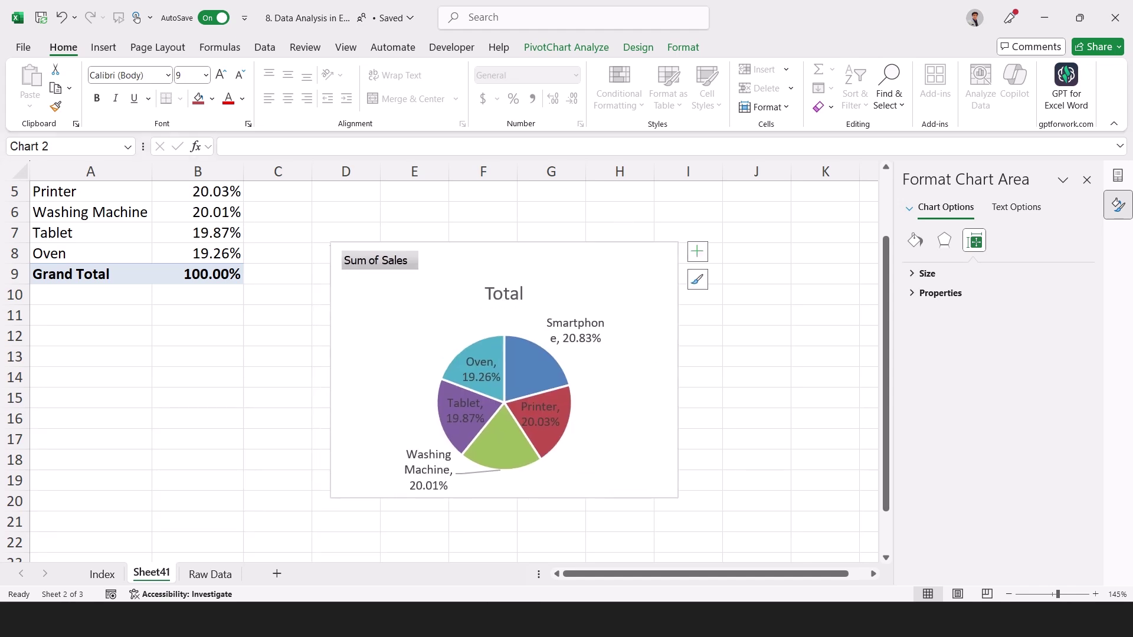
key("Delete")
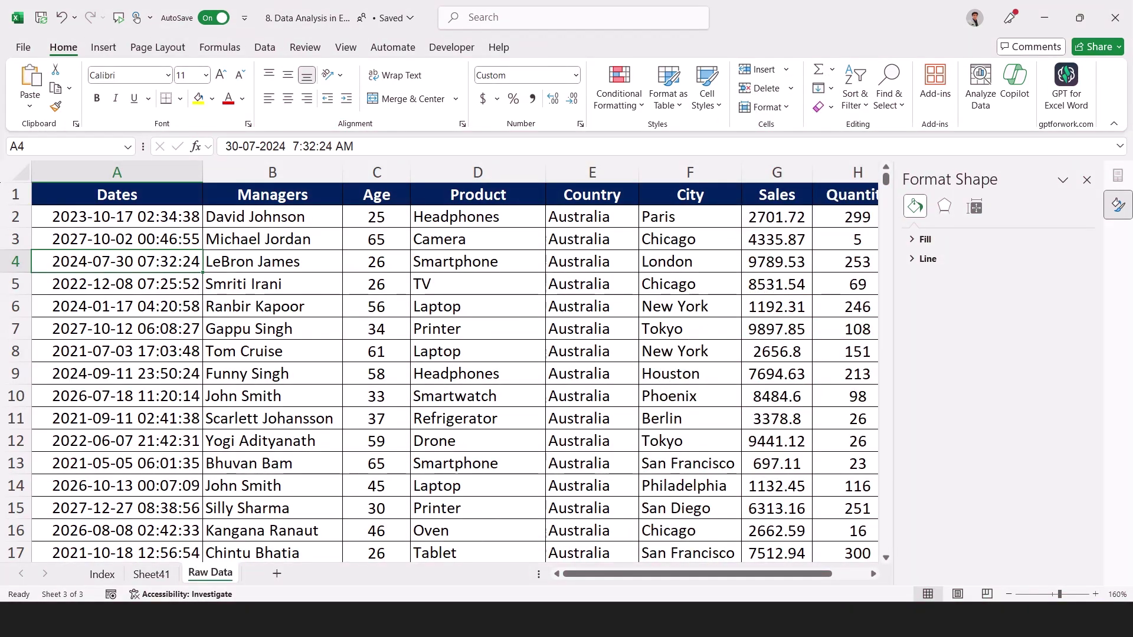
Create a PivotChart on a new worksheet from the Raw Data range $A$1:$H$10001.
left_click(102, 47)
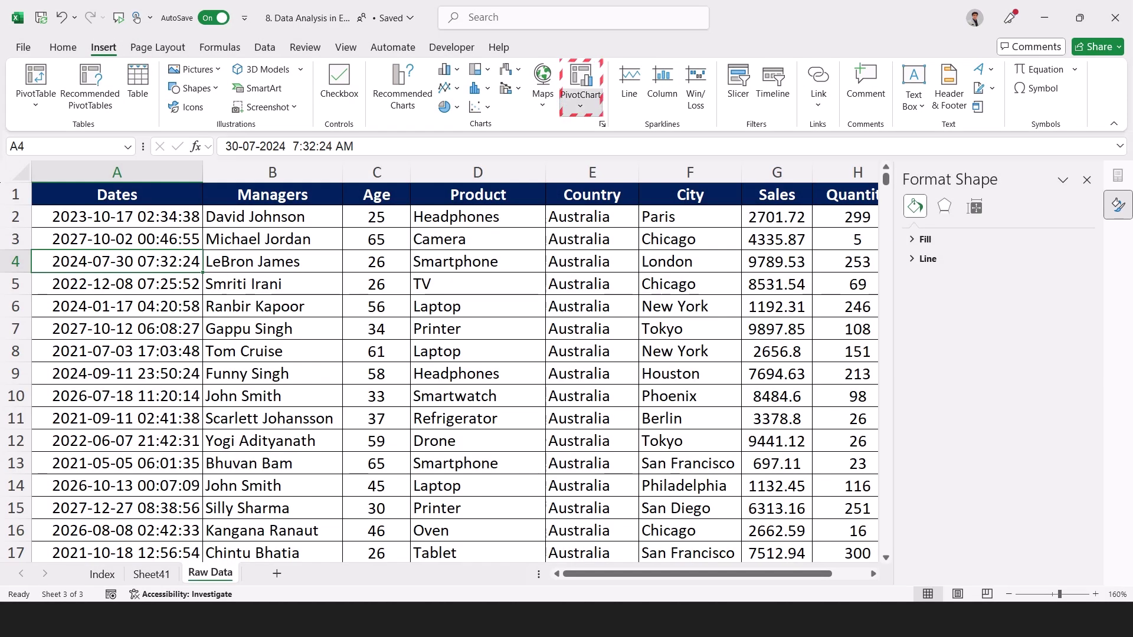
left_click(579, 103)
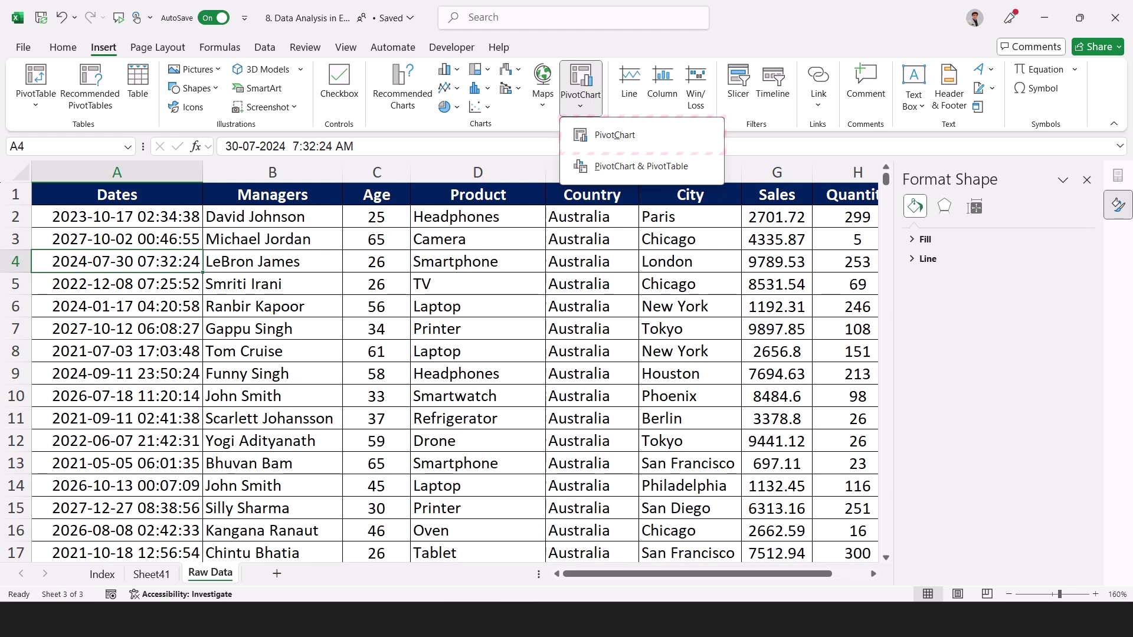
left_click(644, 134)
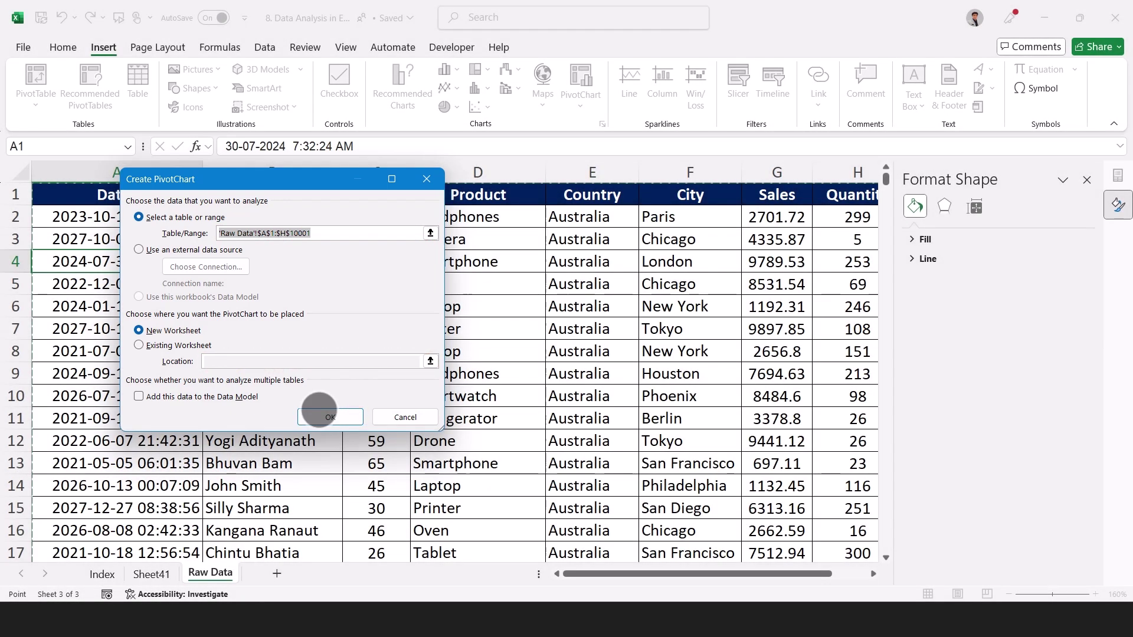
left_click(330, 416)
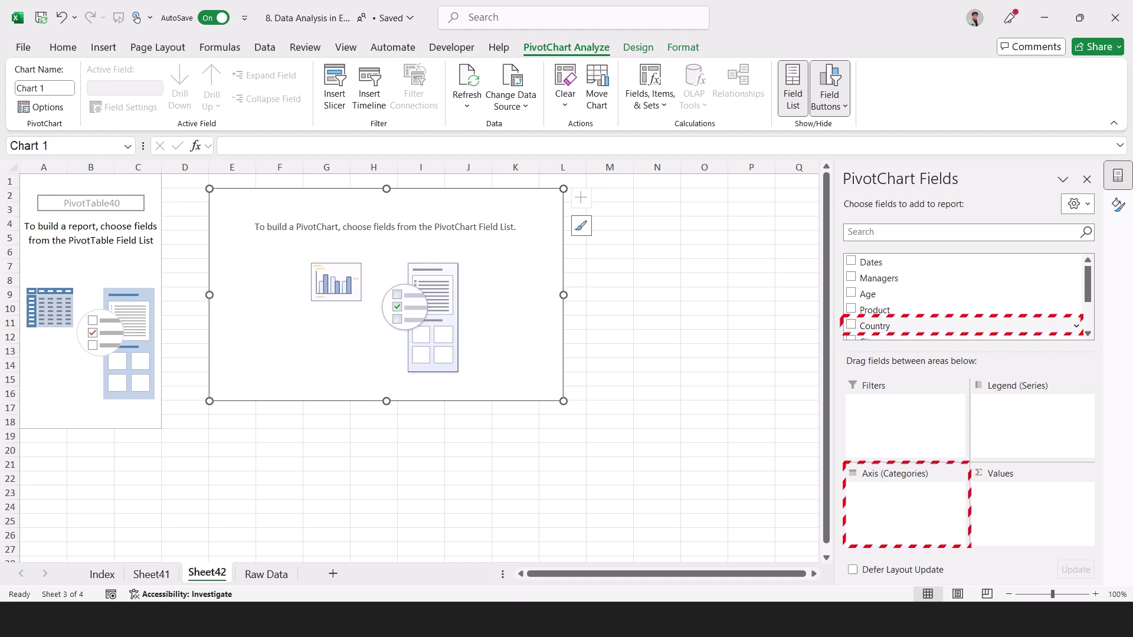
Plot the sum of Sales by Country in the PivotChart, with Country as the axis, and enlarge the chart.
left_click_drag(874, 327, 905, 512)
scroll(878, 278, "down", 3)
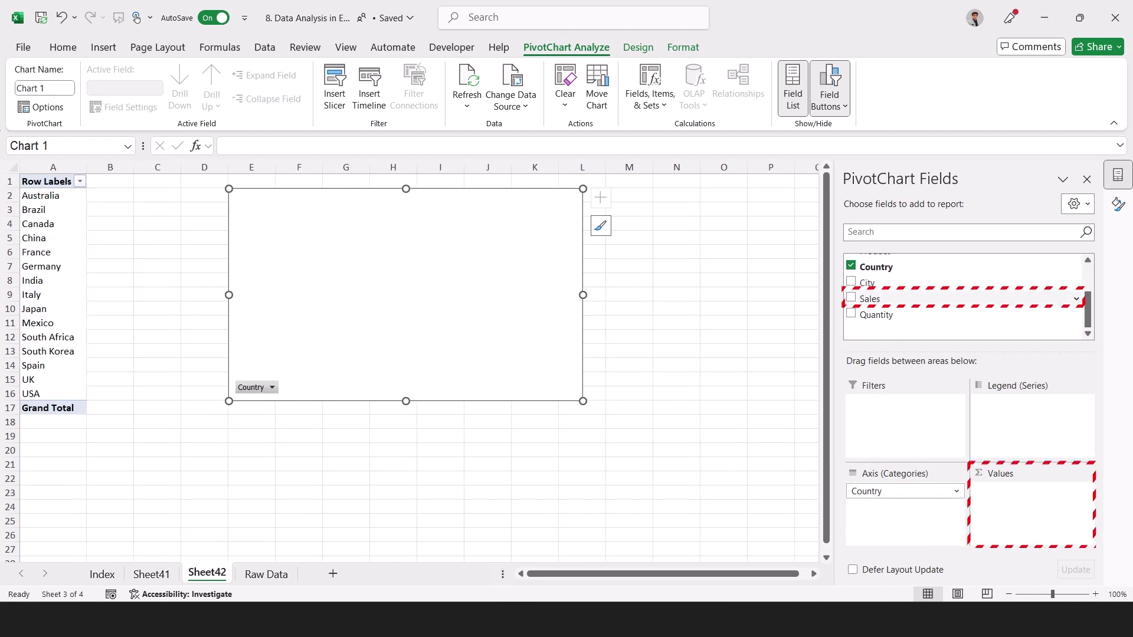
left_click_drag(870, 299, 1033, 512)
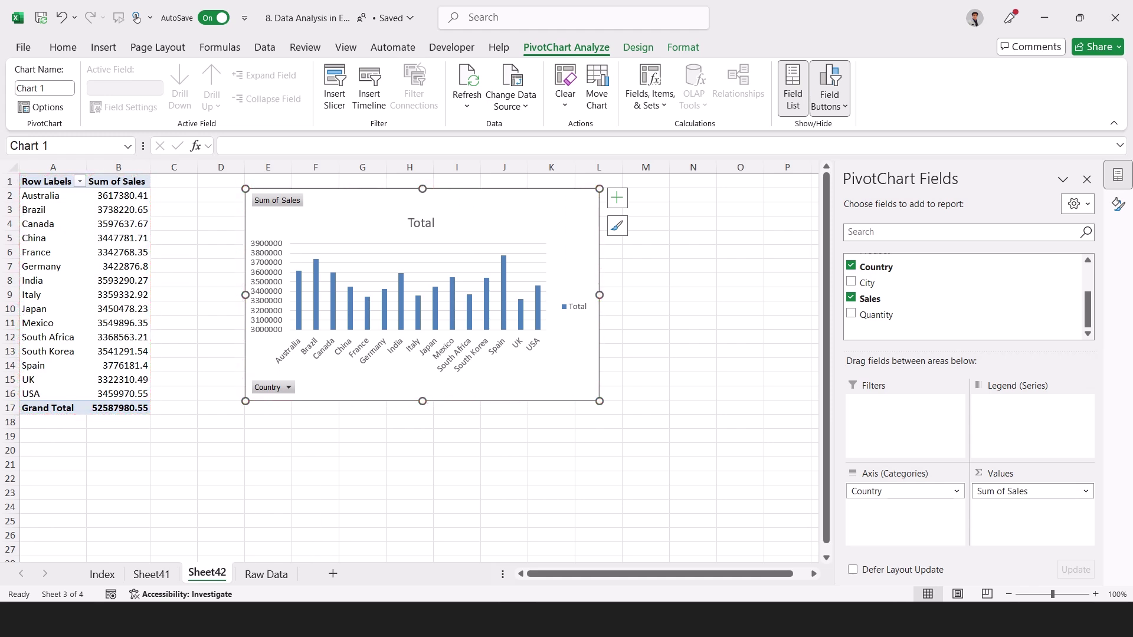
left_click_drag(600, 401, 657, 462)
Filter the PivotTable's countries to the top 5 items by Sum of Sales.
scroll(451, 325, "up", 2)
left_click_drag(610, 574, 581, 574)
left_click(105, 188)
mouse_move(100, 314)
left_click(239, 514)
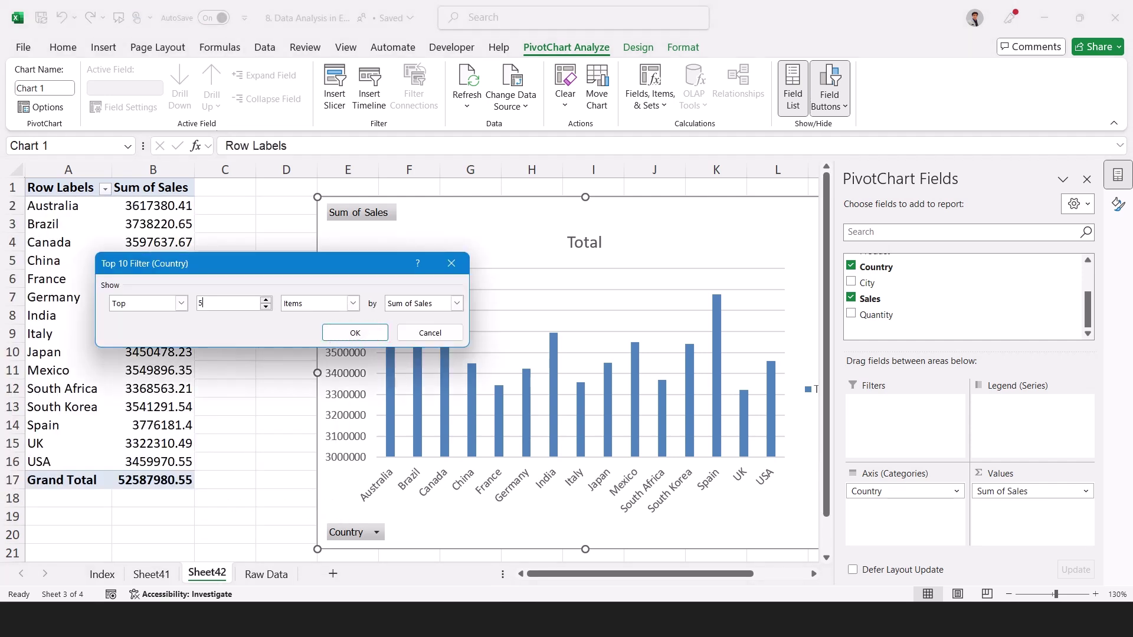
key("Return")
Sort the countries' Sum of Sales values from largest to smallest.
left_click(153, 243)
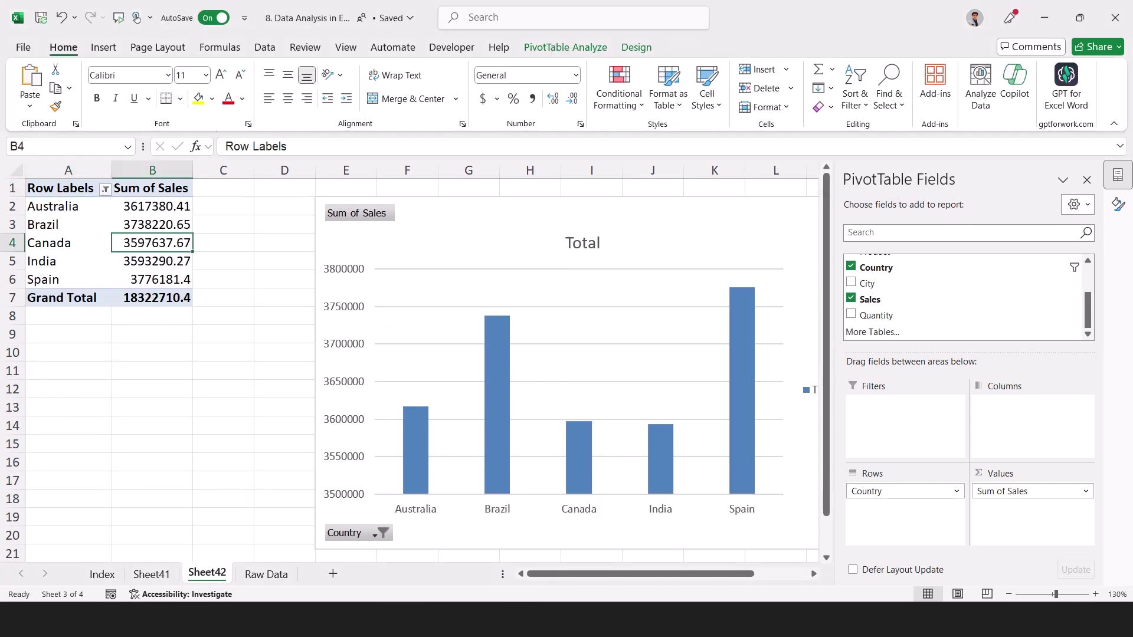
right_click(126, 241)
mouse_move(178, 386)
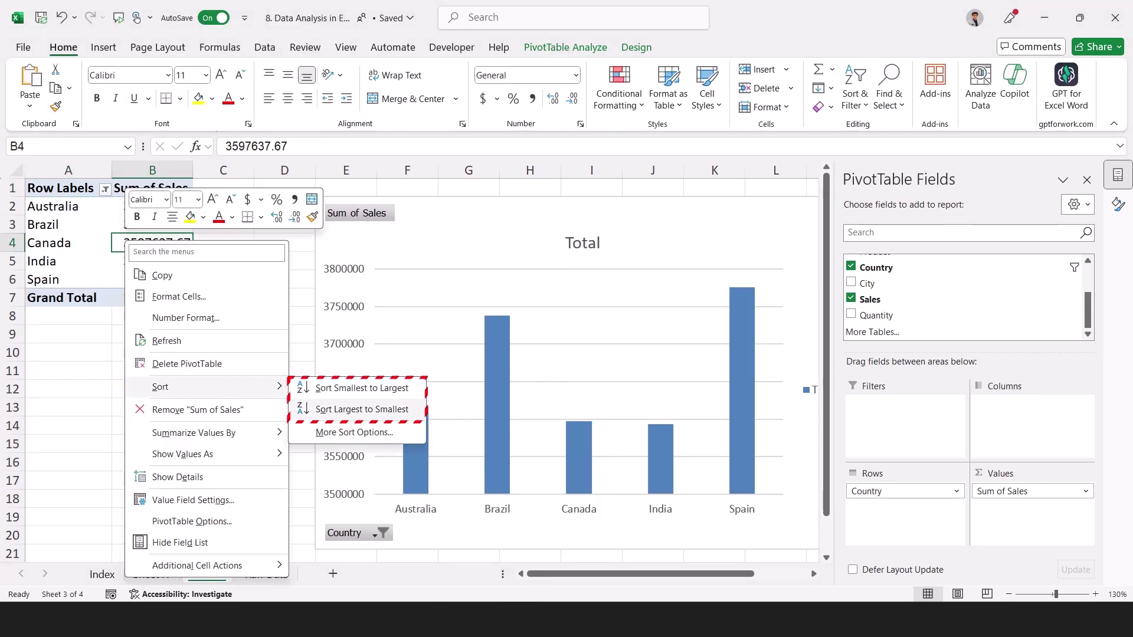
left_click(361, 409)
Add data labels to the column PivotChart, and shrink and reposition the chart near the top of the sheet.
left_click_drag(426, 420, 258, 416)
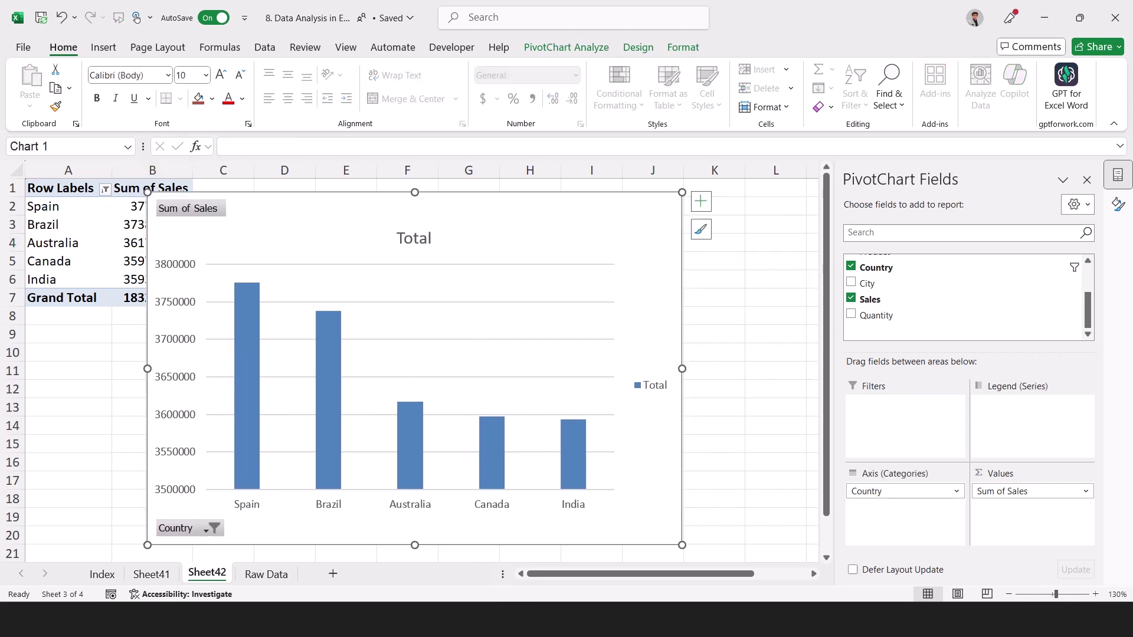
left_click(701, 201)
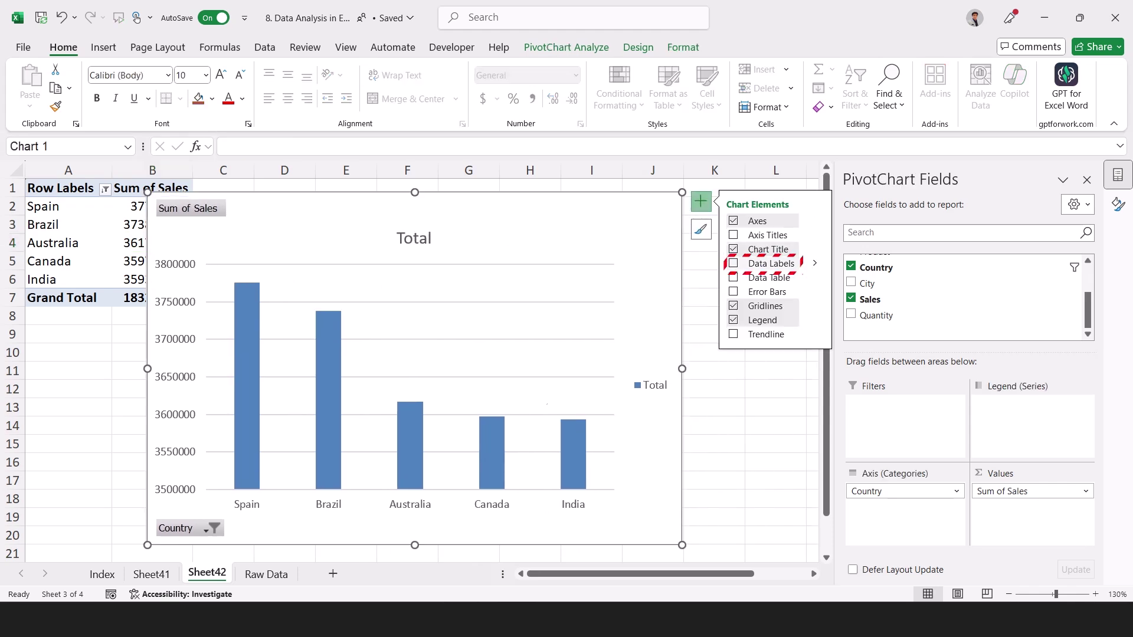
left_click(734, 264)
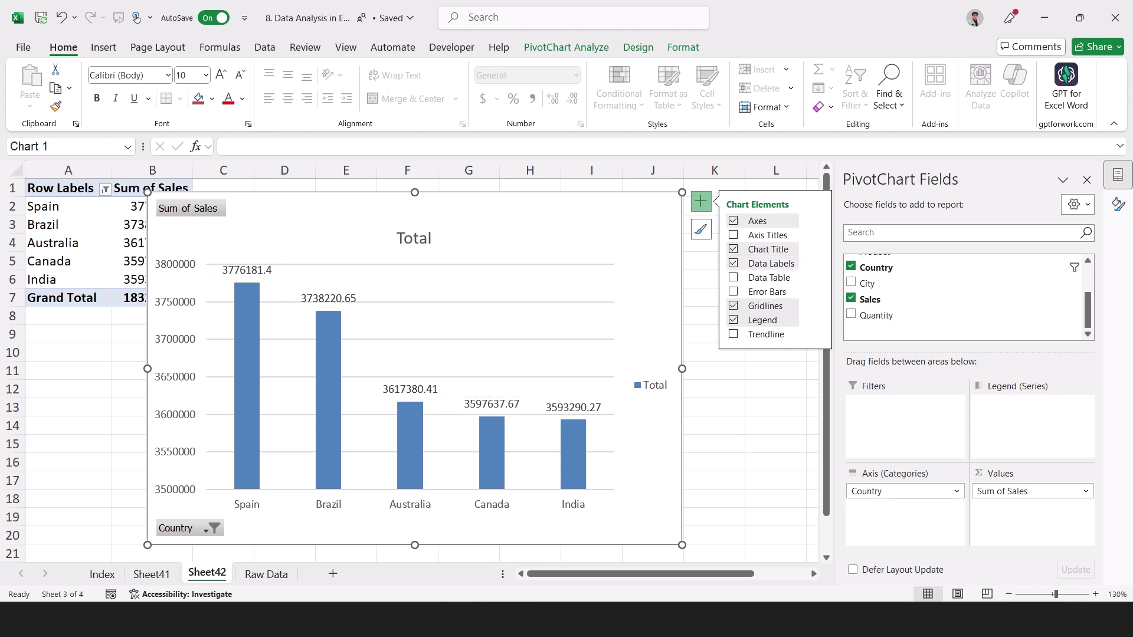
left_click_drag(682, 192, 616, 253)
left_click_drag(566, 289, 591, 222)
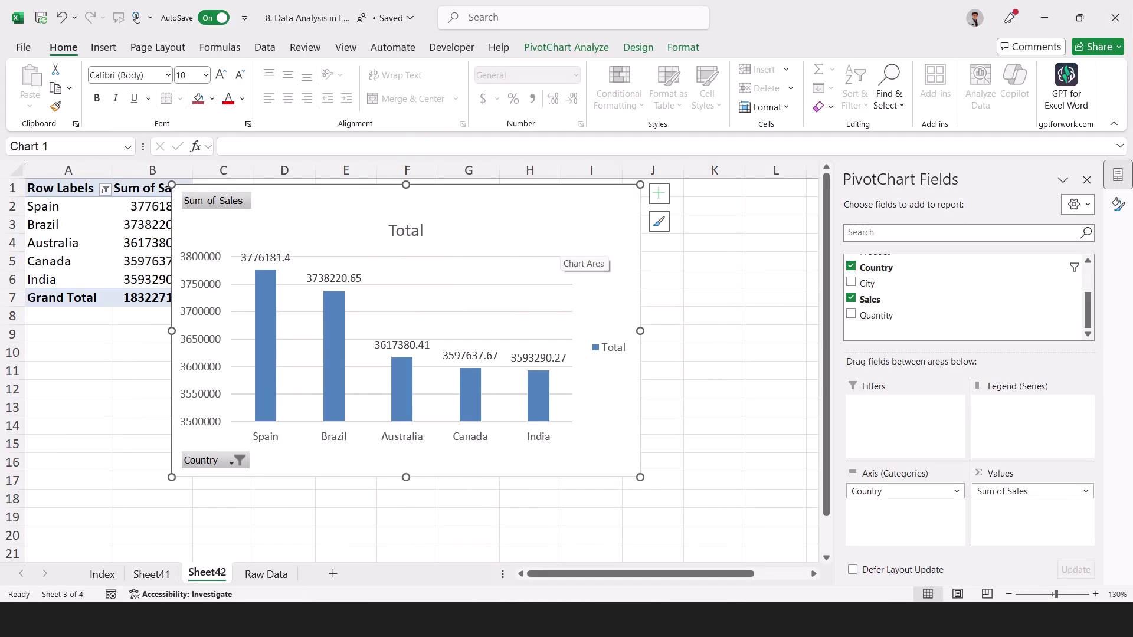
Try the 3-D Pie chart type on the PivotChart and undo the change.
right_click(586, 265)
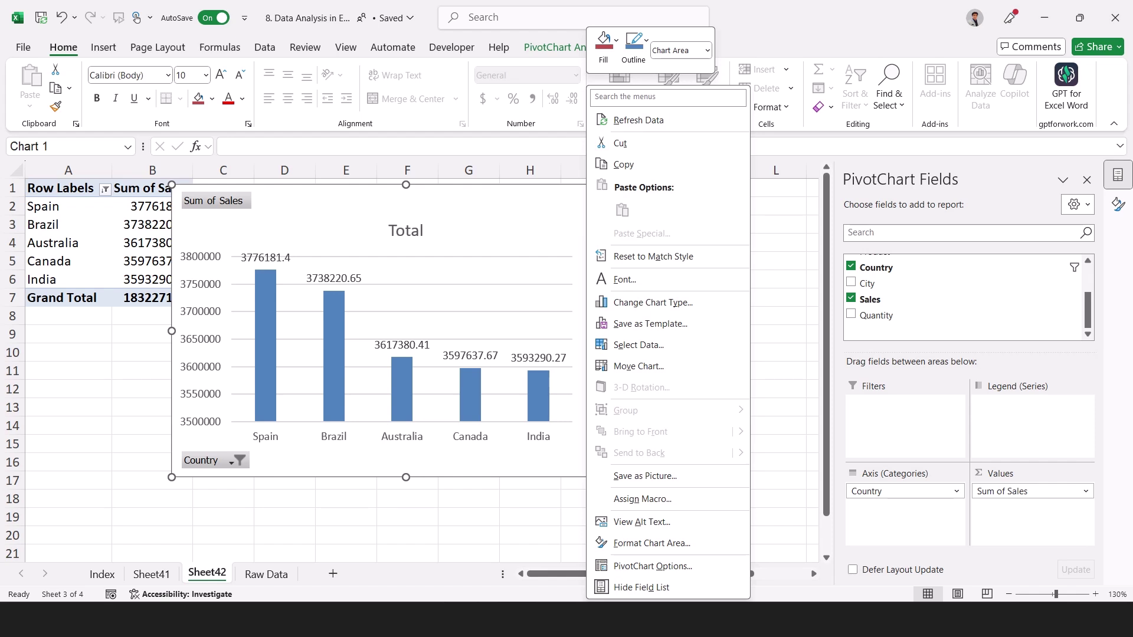
left_click(674, 302)
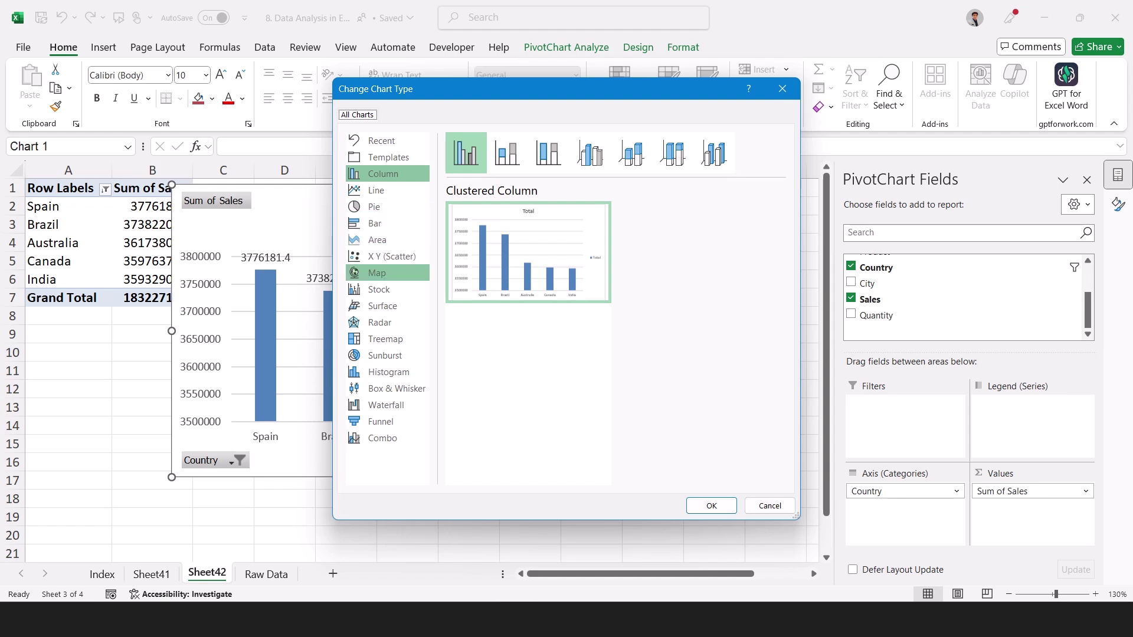
left_click(387, 207)
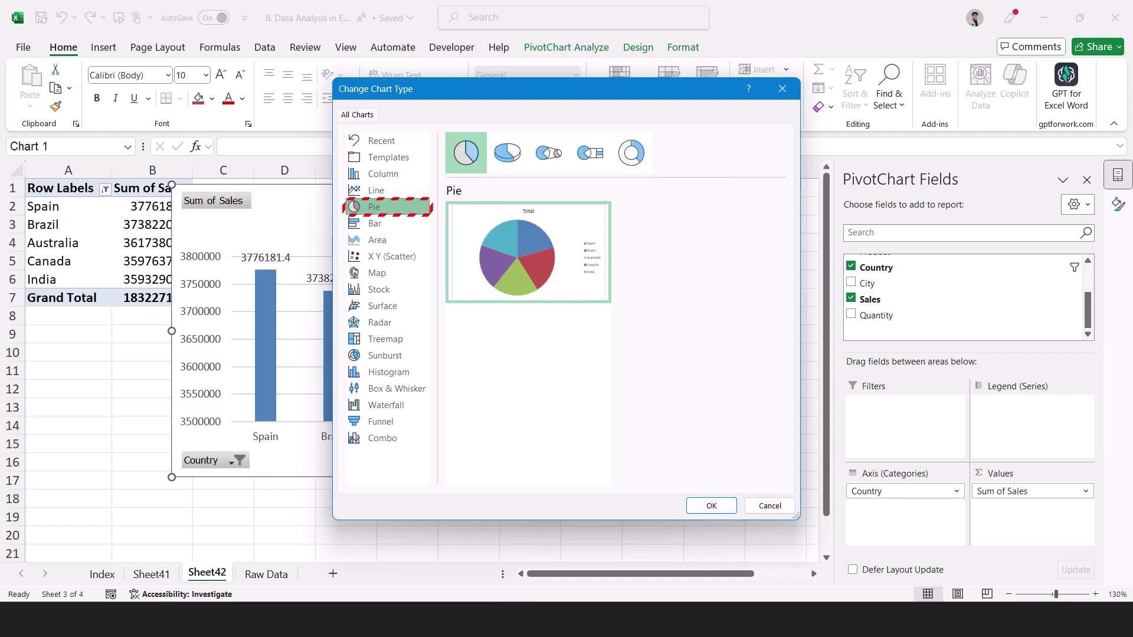
left_click(507, 153)
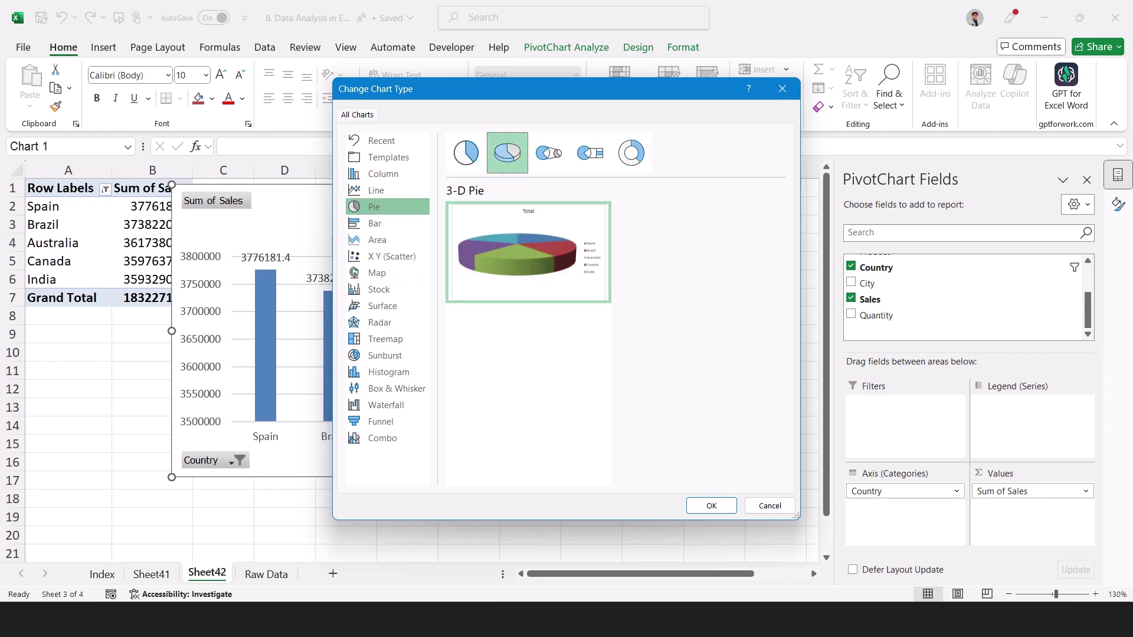
key("Return")
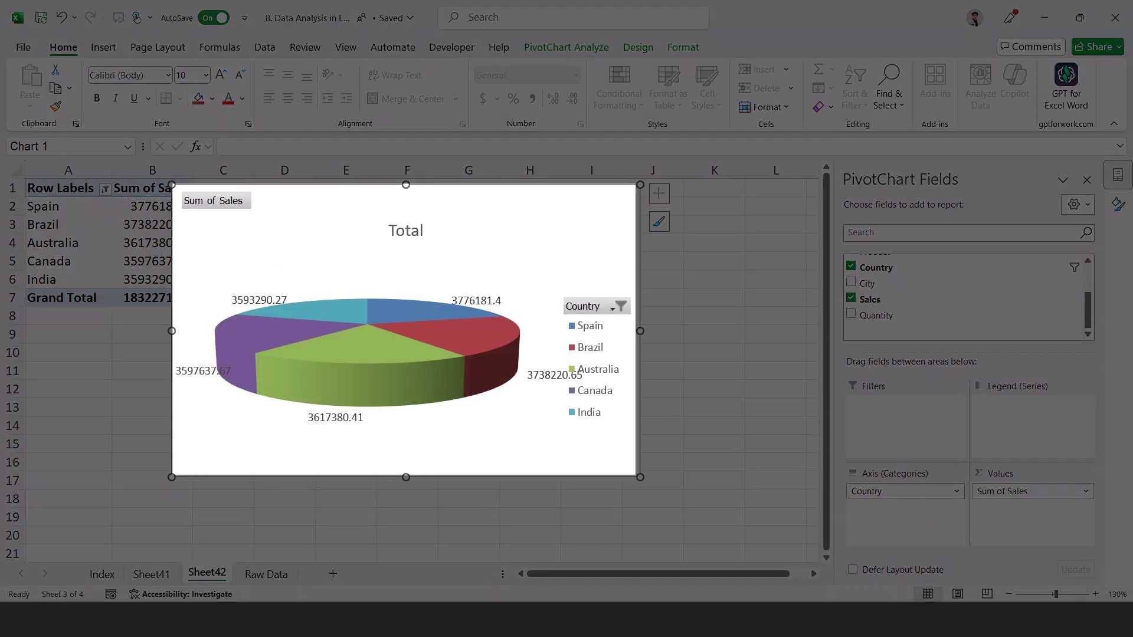
key("ctrl+z")
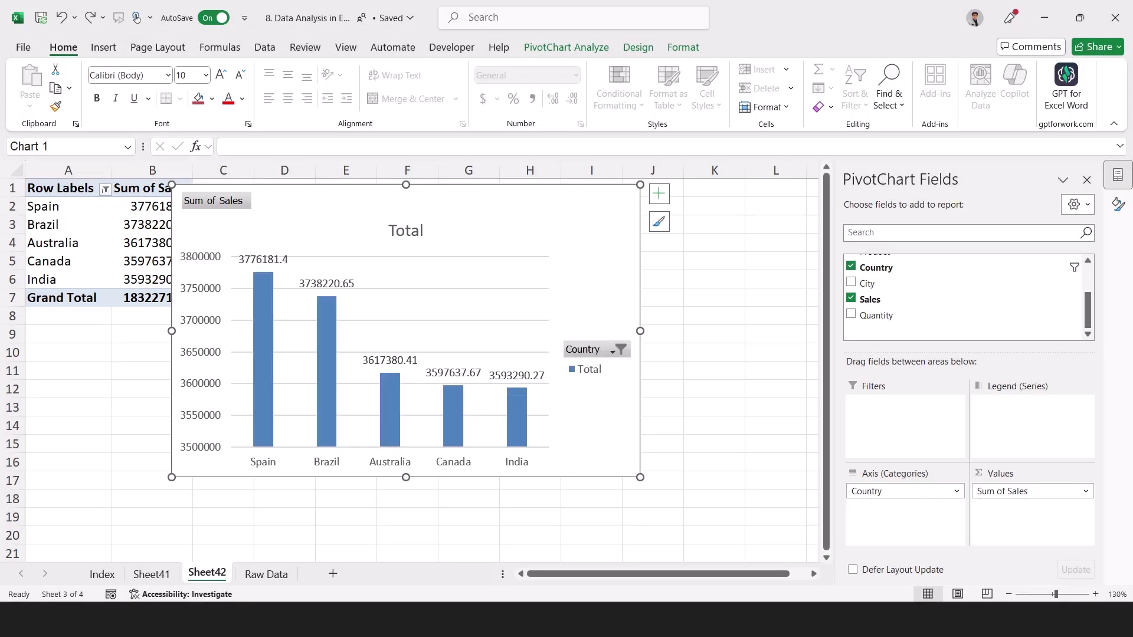
Change the PivotChart to a standard 2-D Pie chart and deselect it.
right_click(581, 283)
left_click(645, 302)
left_click(374, 207)
left_click(508, 153)
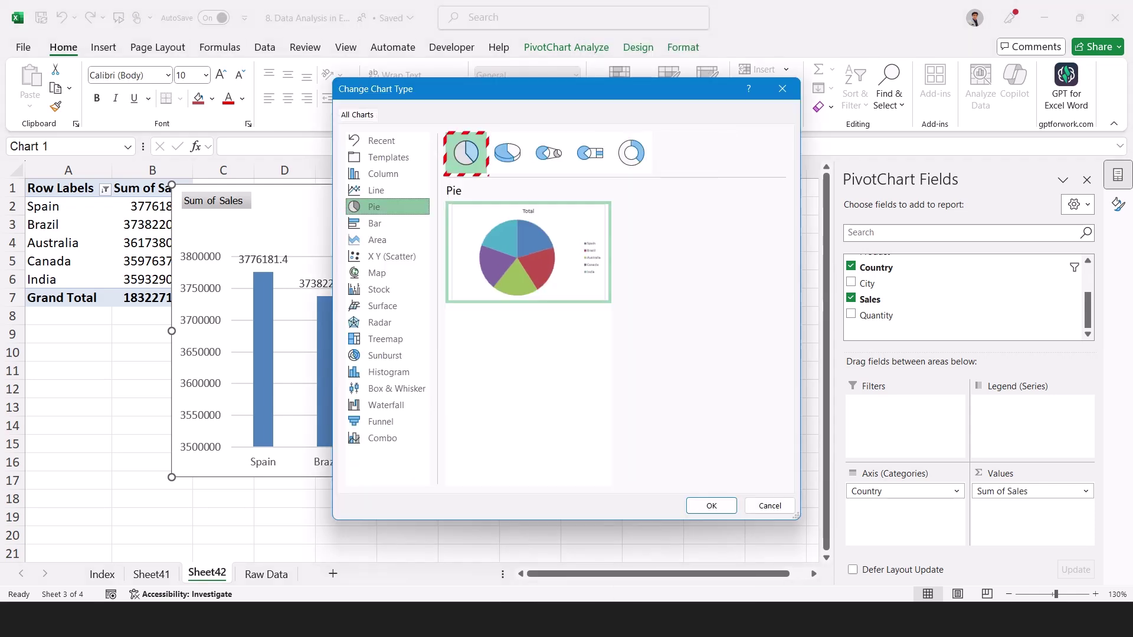
key("Left")
left_click(712, 506)
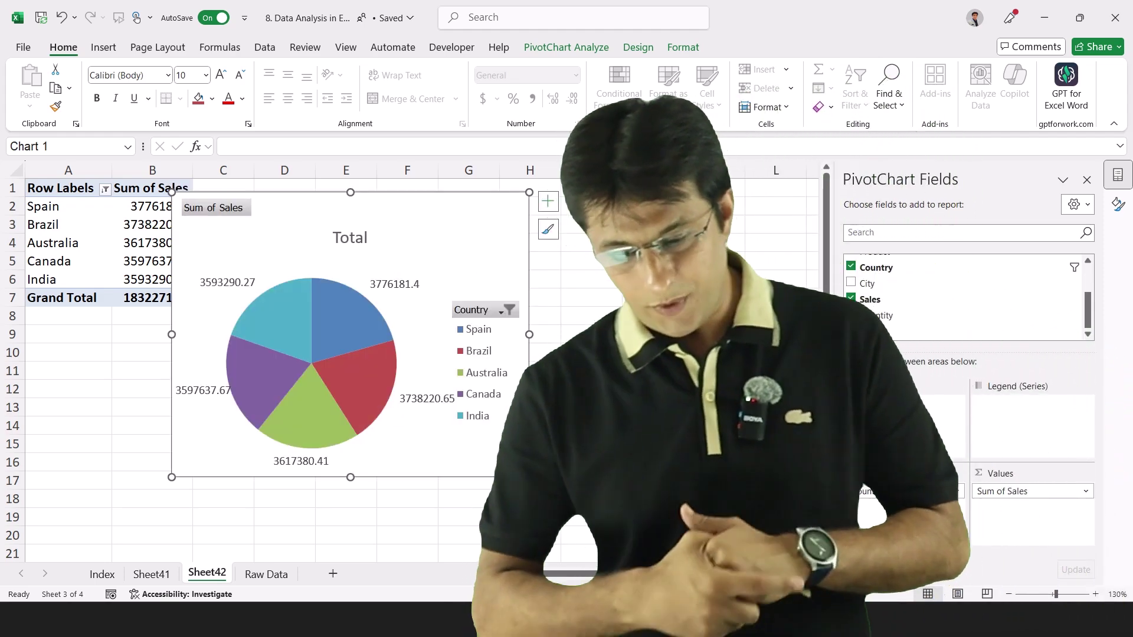
left_click(591, 261)
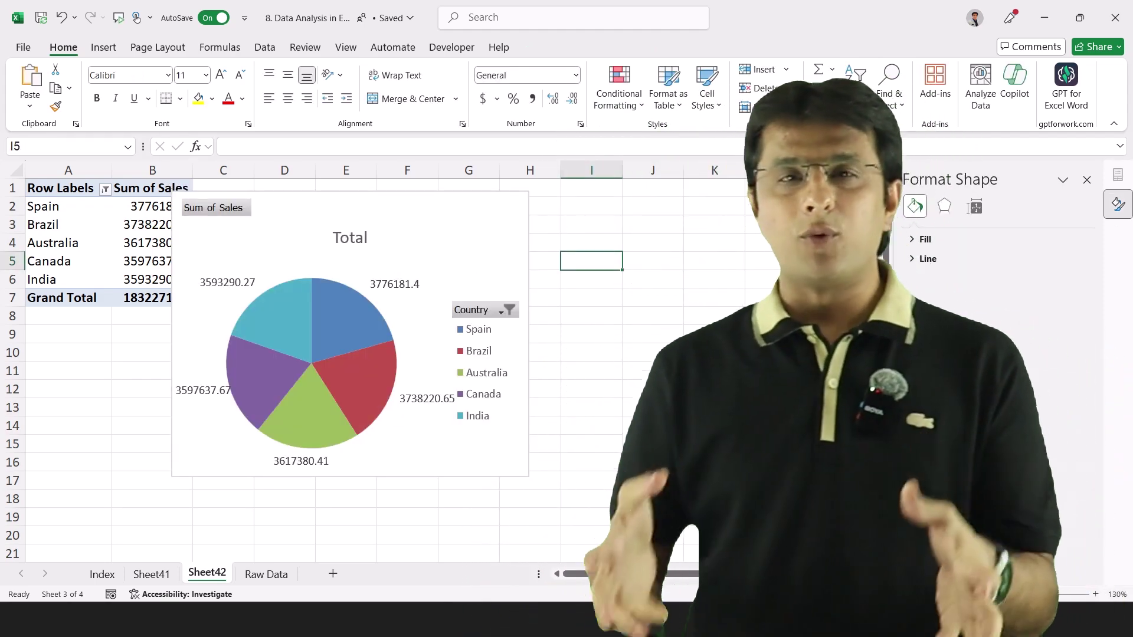